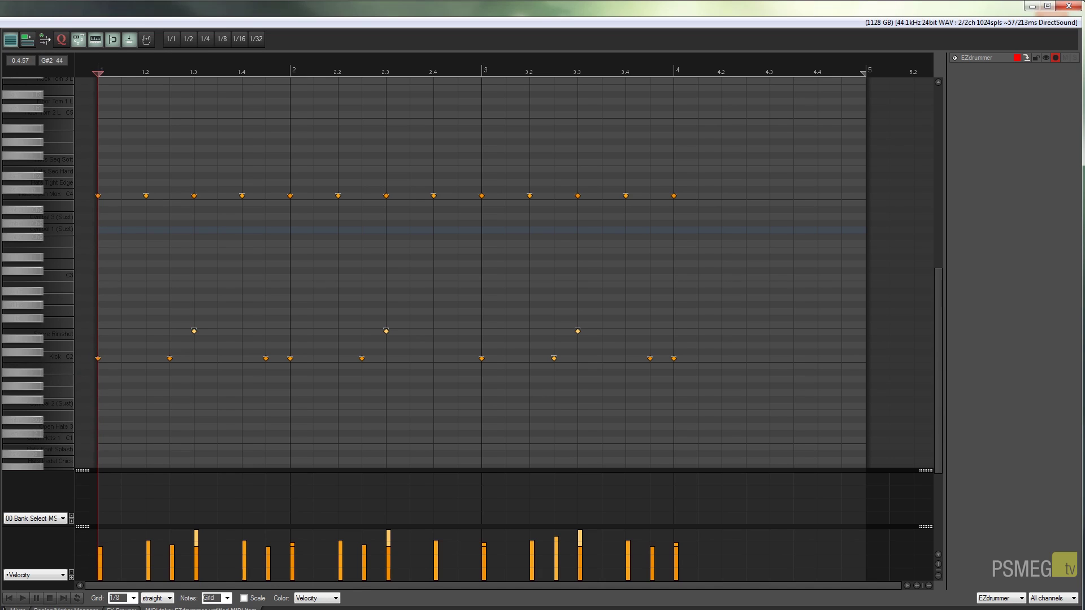
Load the Metal Machine Big Room kit preset in EZdrummer 2 and close its window.
left_click_drag(161, 90, 829, 30)
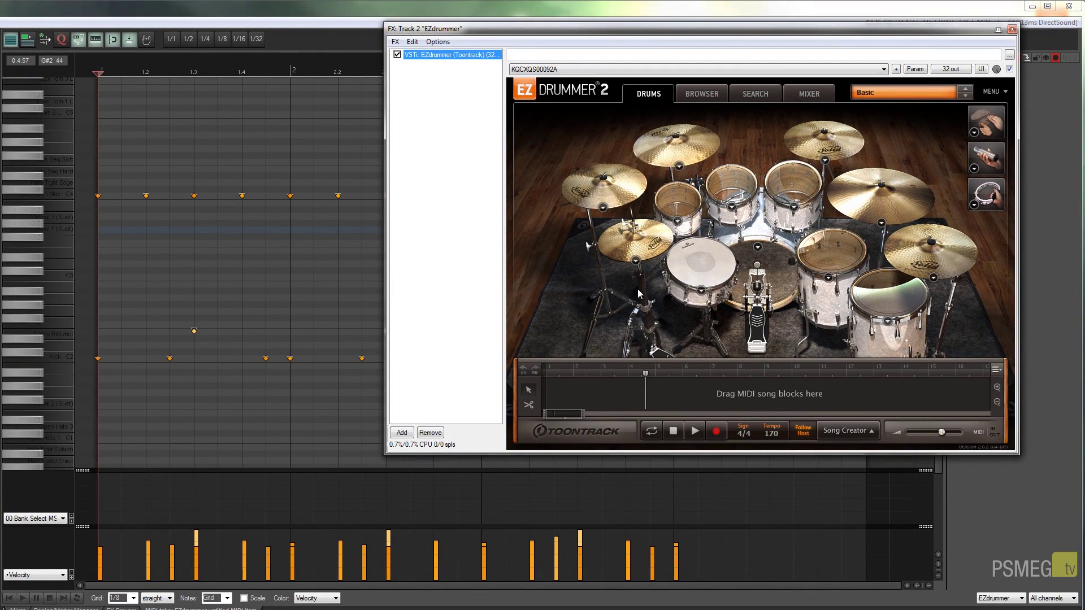
left_click(939, 96)
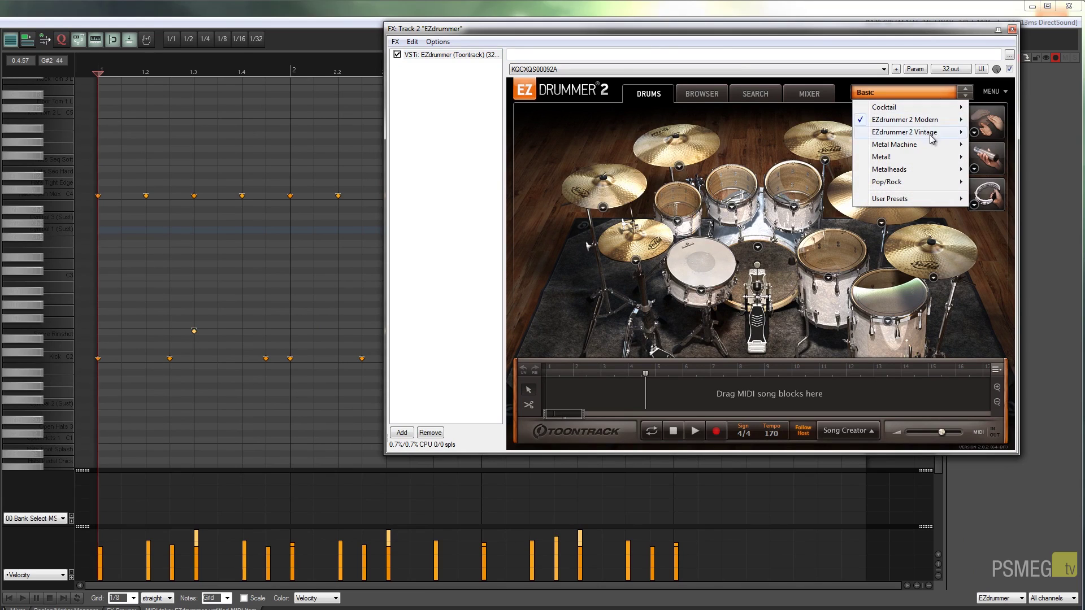
mouse_move(929, 145)
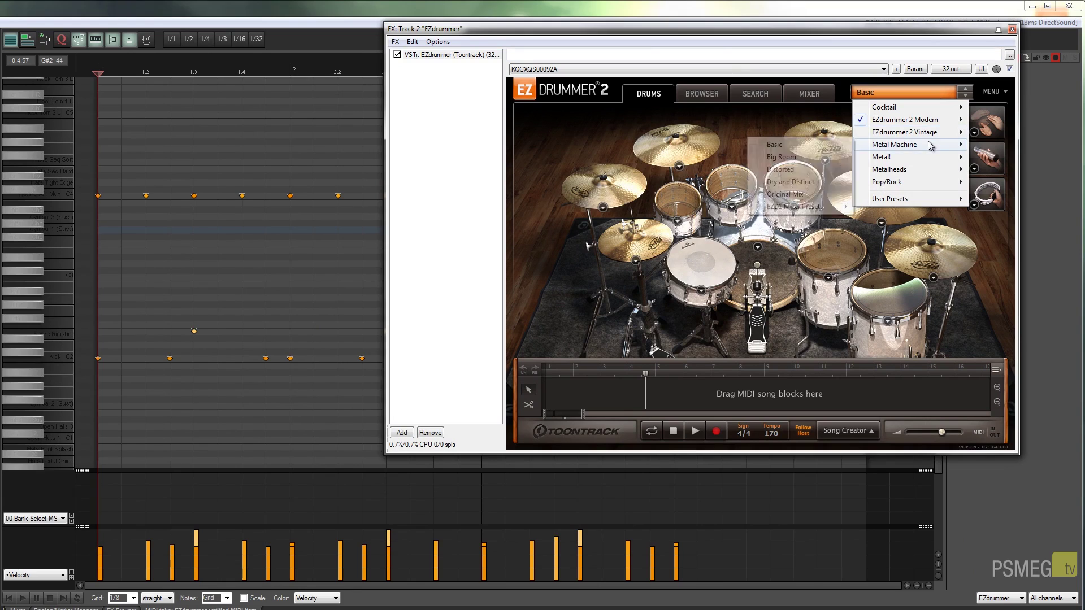
left_click(789, 159)
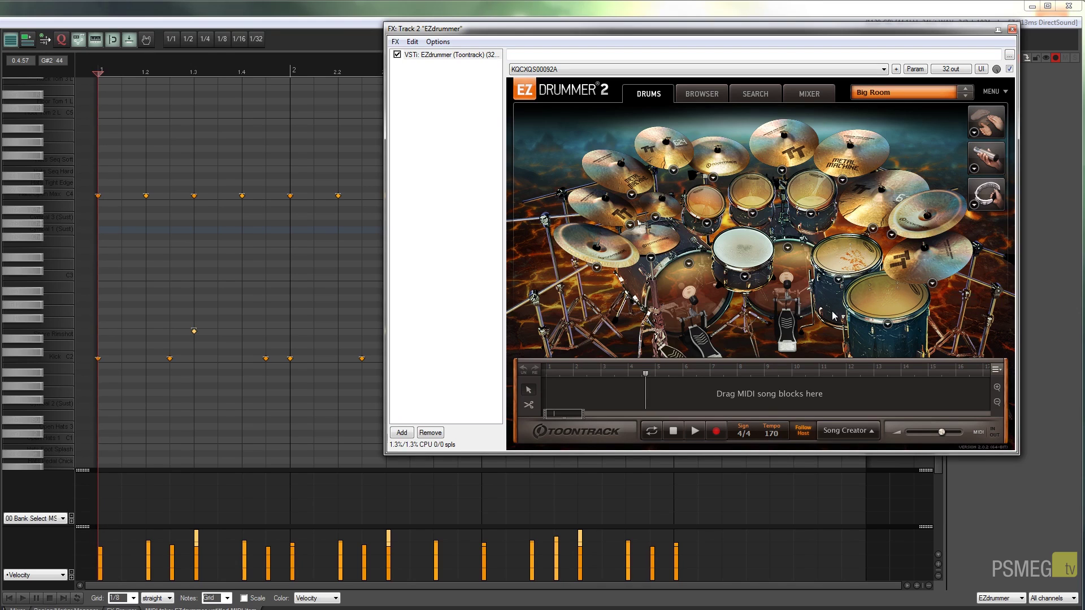
left_click(1012, 29)
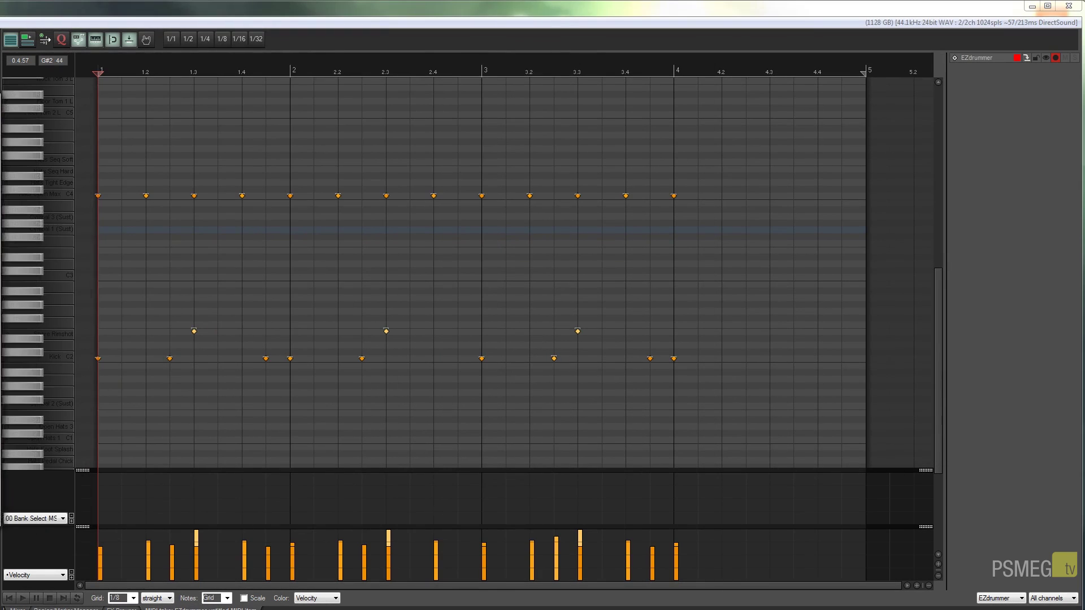
Audition the beat with the new kit, then zoom the piano roll vertically onto the drum rows.
left_click(24, 599)
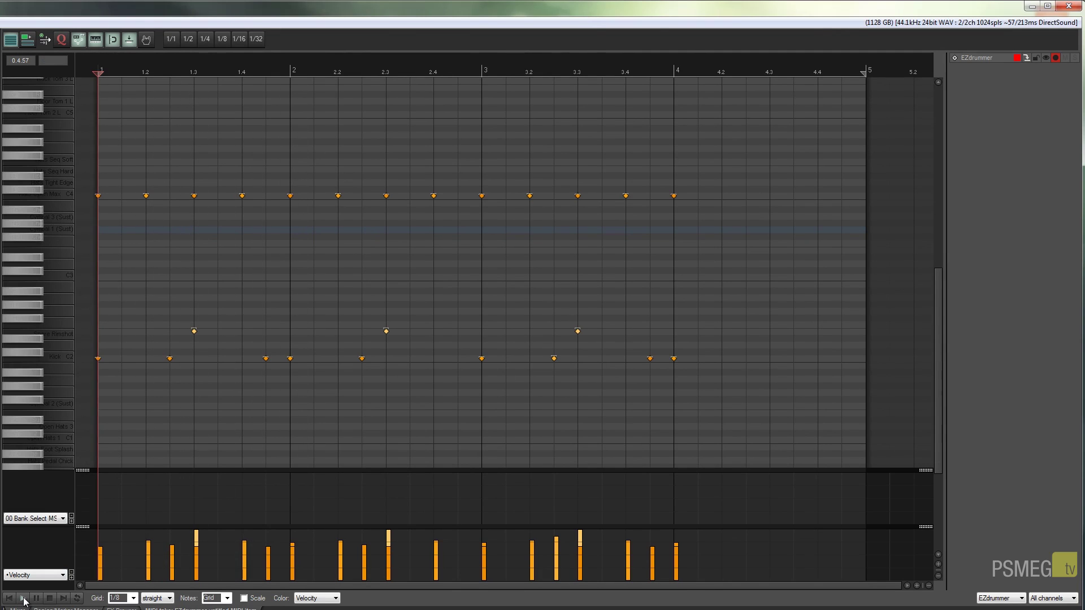
left_click(50, 600)
scroll(191, 388, "up", 3, "ctrl")
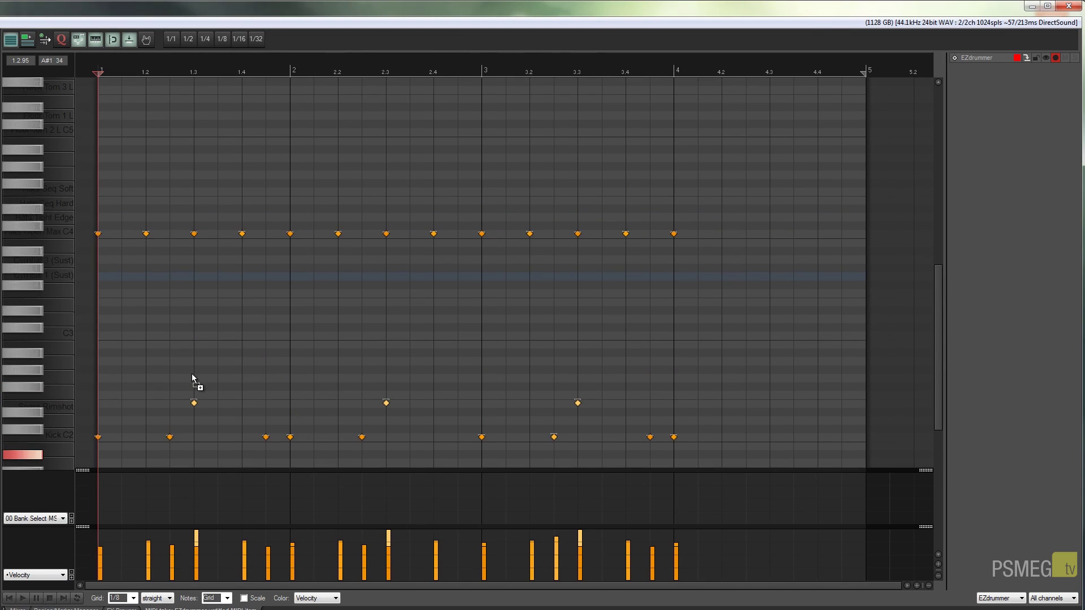
scroll(194, 380, "up", 3, "ctrl")
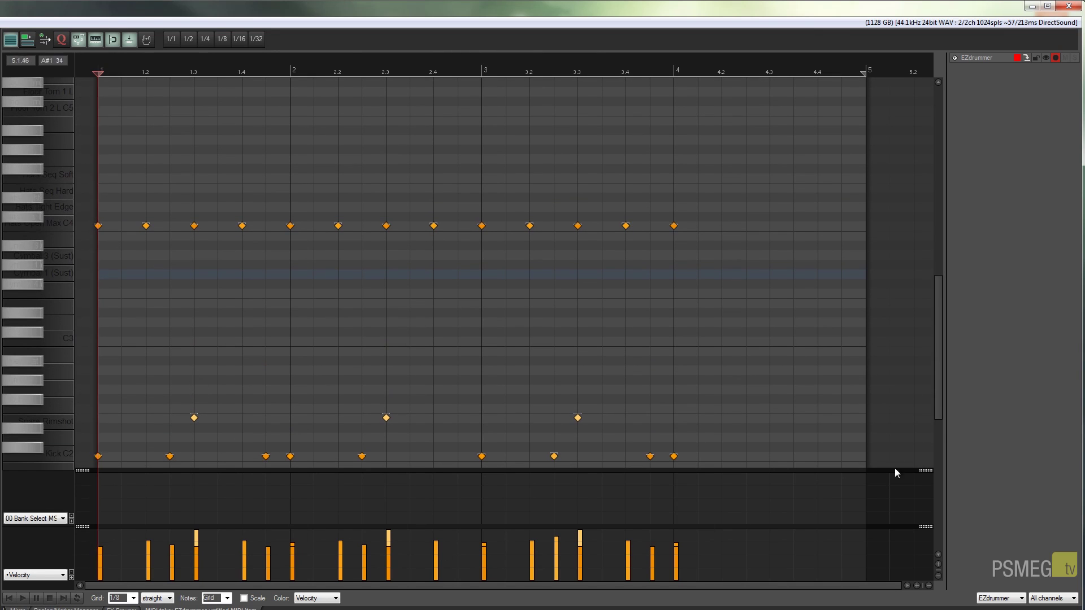
left_click_drag(940, 371, 940, 402)
scroll(359, 390, "up", 4, "ctrl")
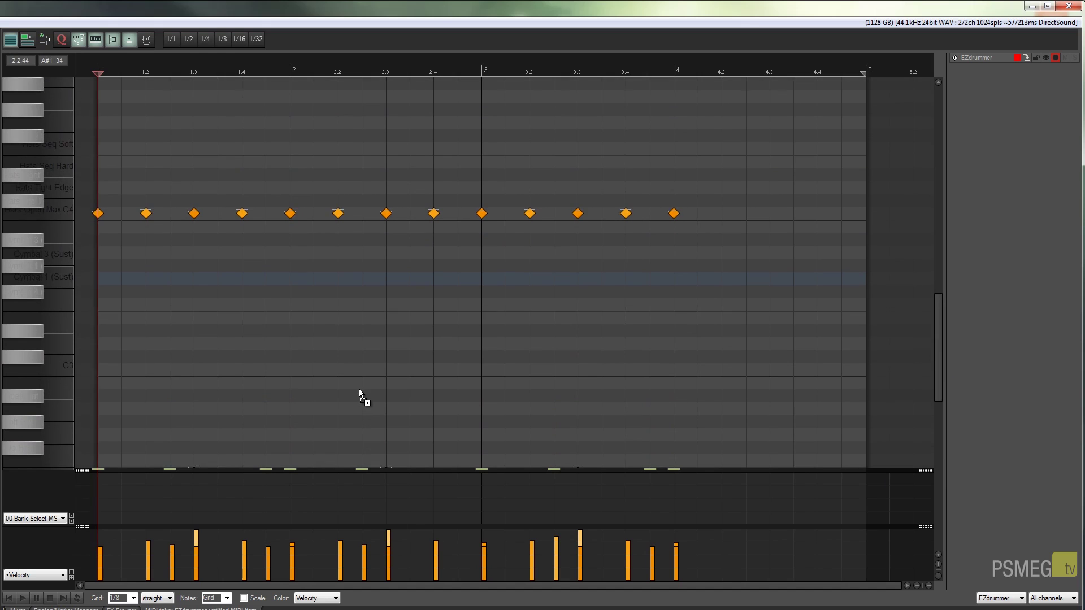
scroll(359, 390, "down", 2, "ctrl")
mouse_move(939, 342)
left_mouse_down()
mouse_move(940, 383)
mouse_move(931, 343)
left_mouse_up()
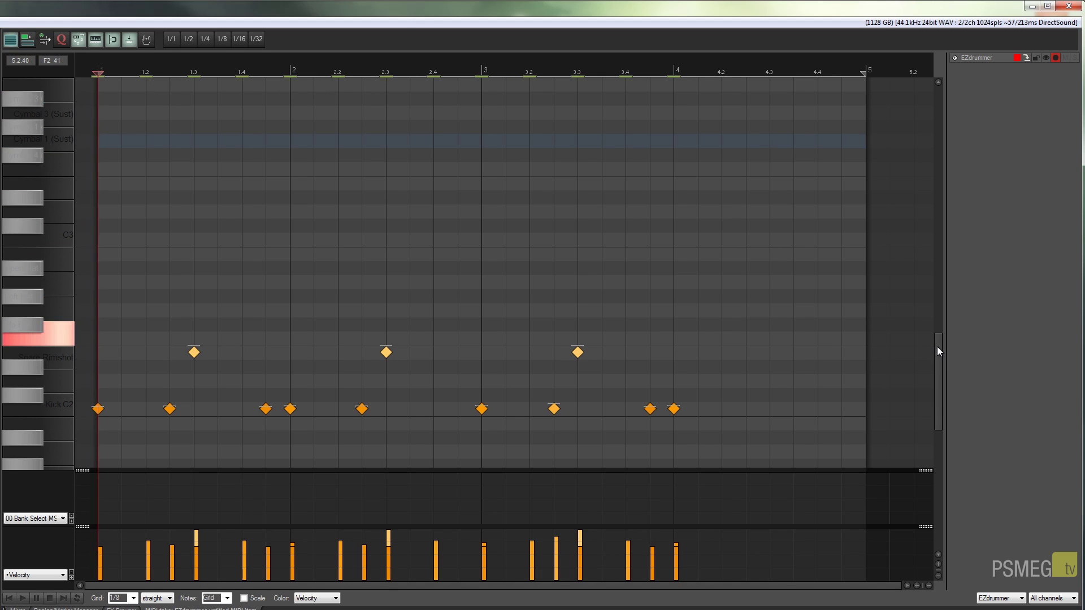
mouse_move(937, 347)
left_mouse_down()
mouse_move(940, 444)
mouse_move(947, 300)
mouse_move(946, 371)
mouse_move(948, 341)
mouse_move(948, 351)
left_mouse_up()
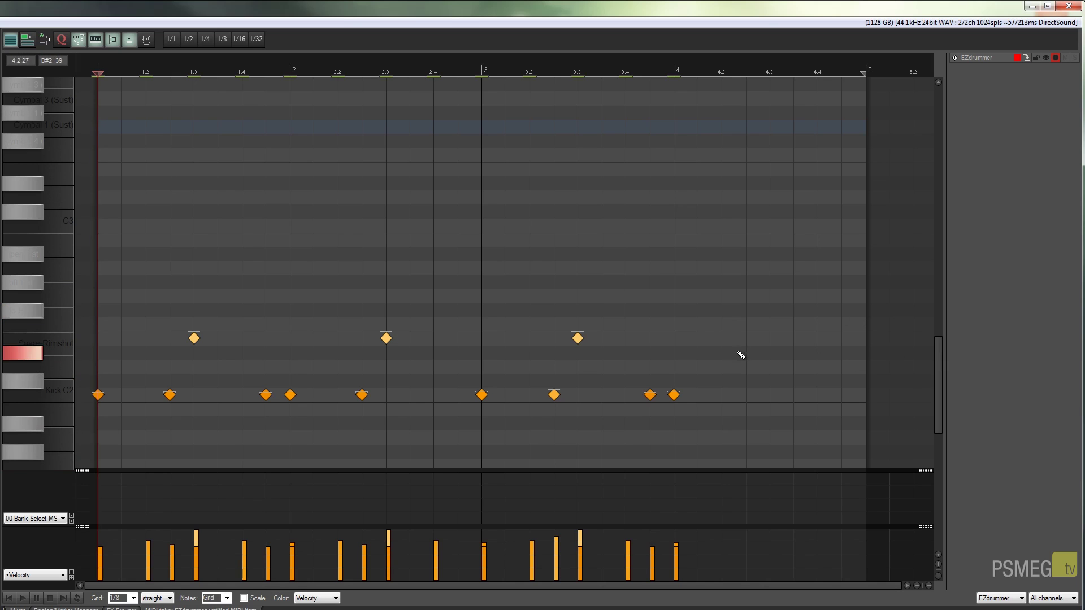
scroll(673, 370, "up", 3)
scroll(672, 370, "down", 1)
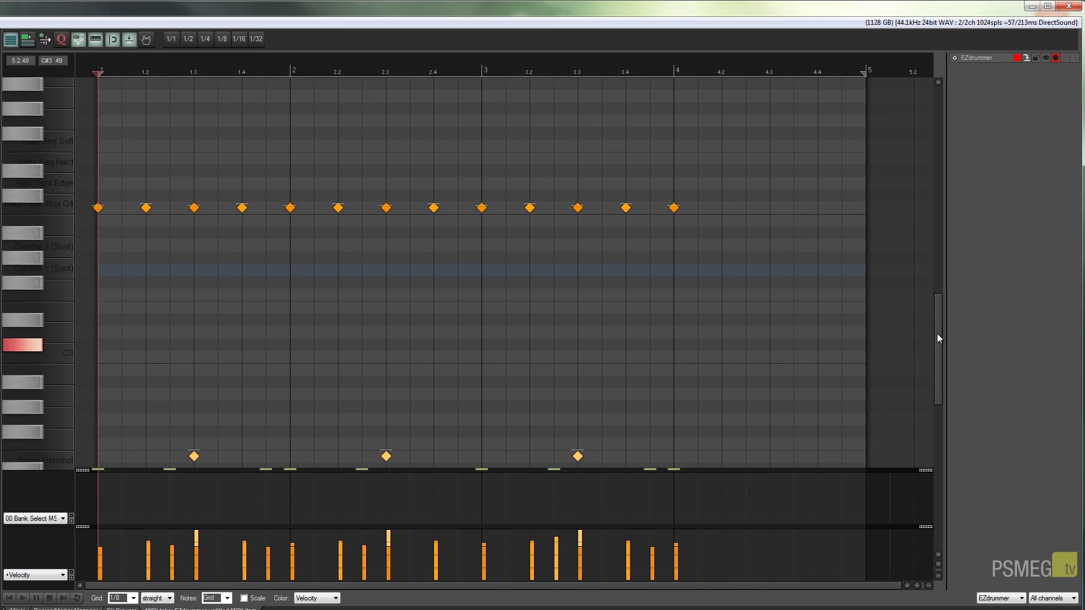
Swap the bar-1 open hi-hat for a Cymbal 1 (Sust) note, select the first kick, and play back.
left_click_drag(939, 333, 940, 369)
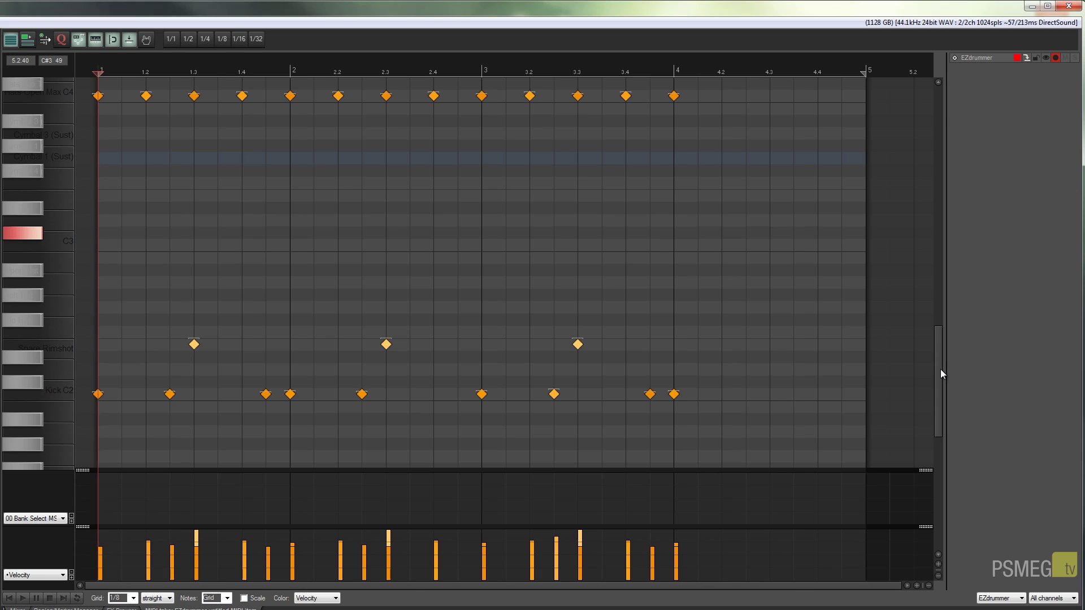
scroll(940, 368, "up", 1)
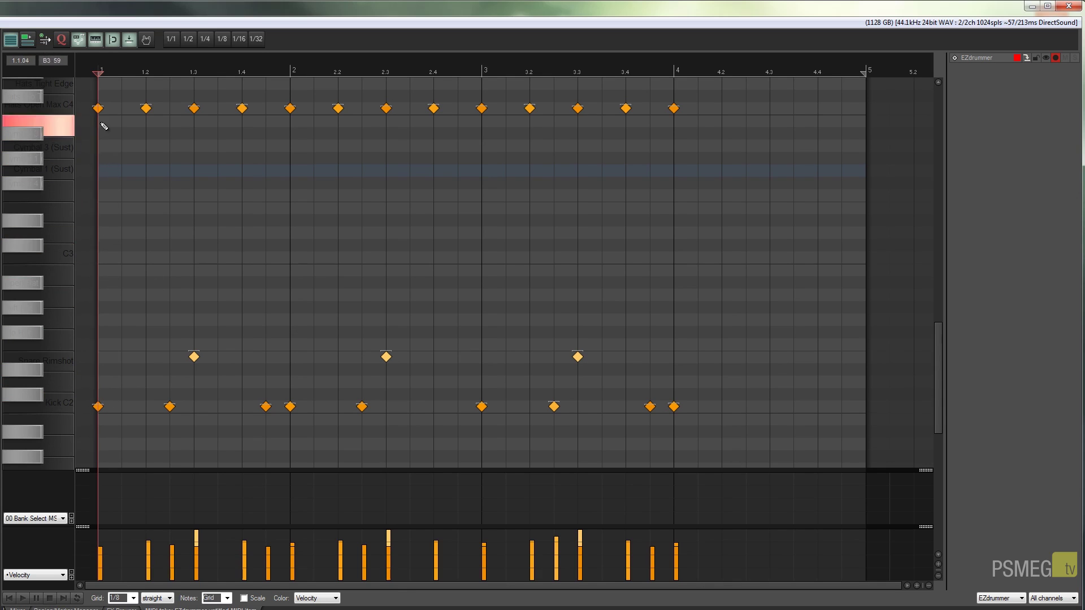
double_click(99, 108)
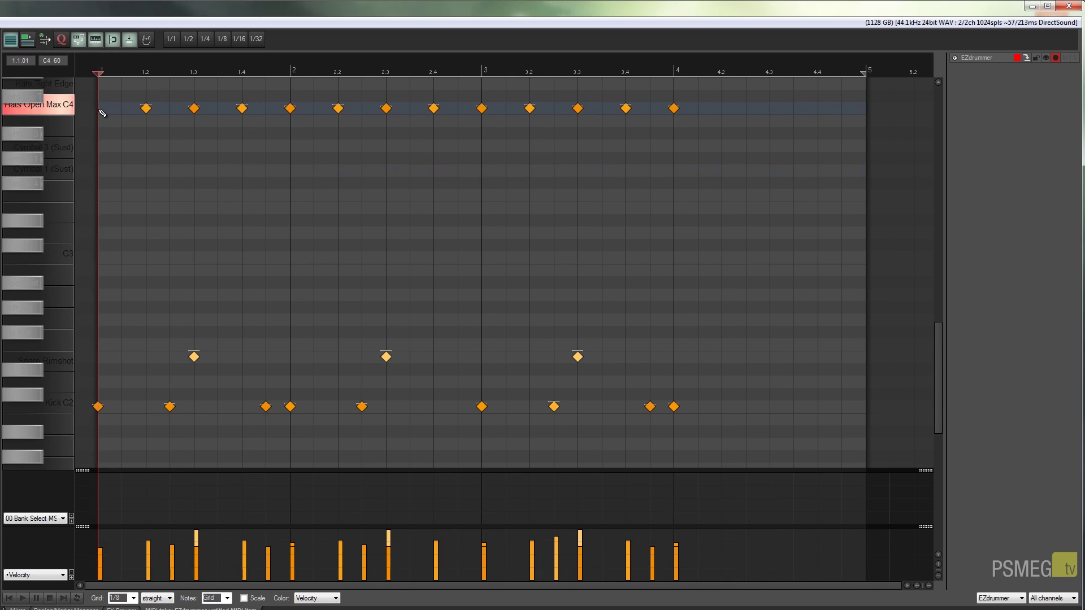
left_click(101, 174)
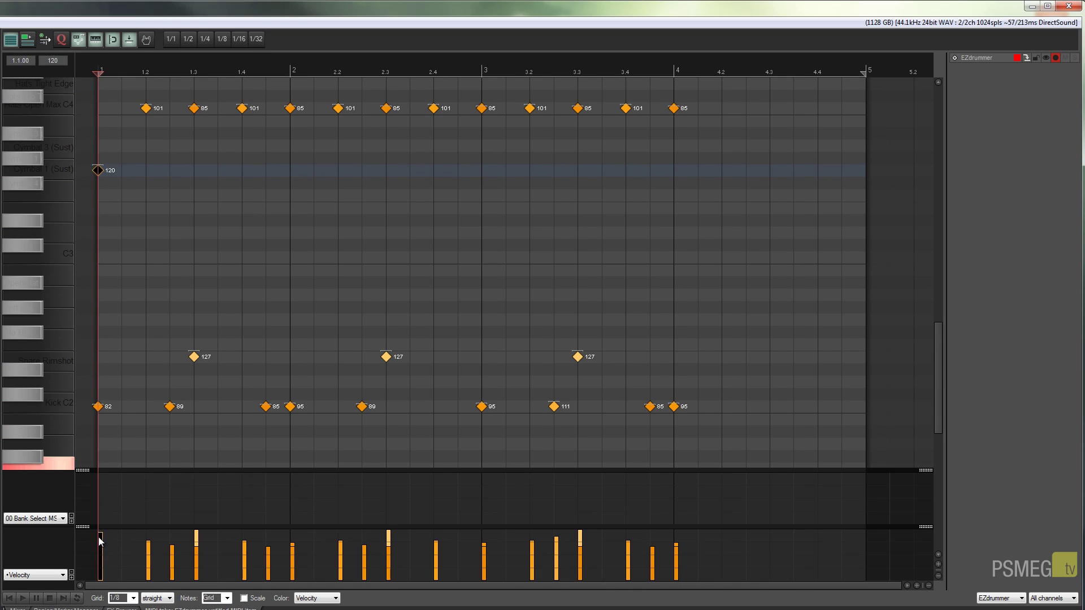
left_click(102, 408)
left_click(21, 599)
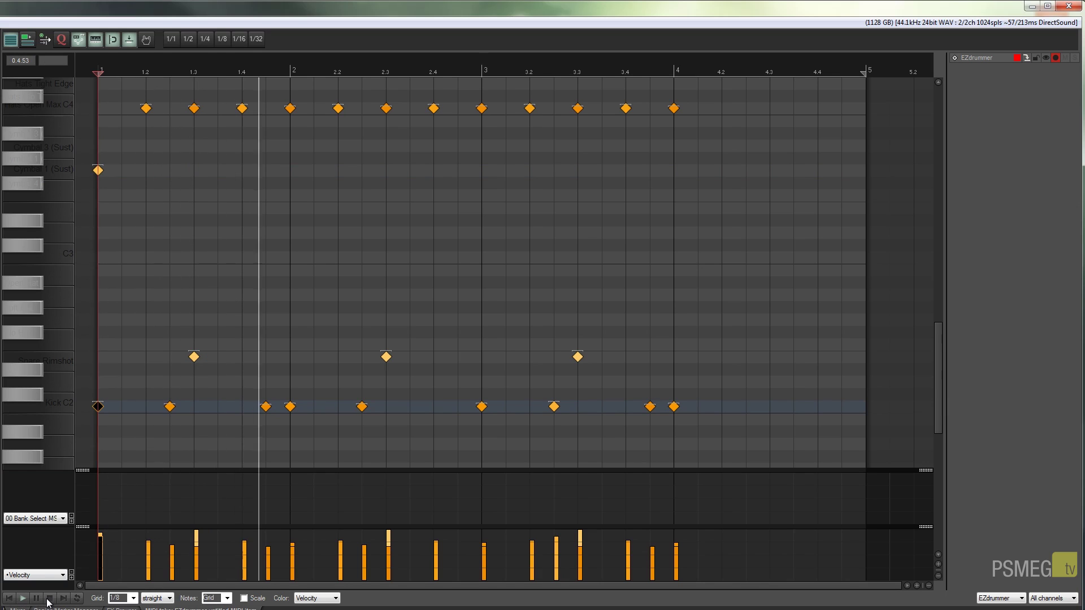
left_click(49, 598)
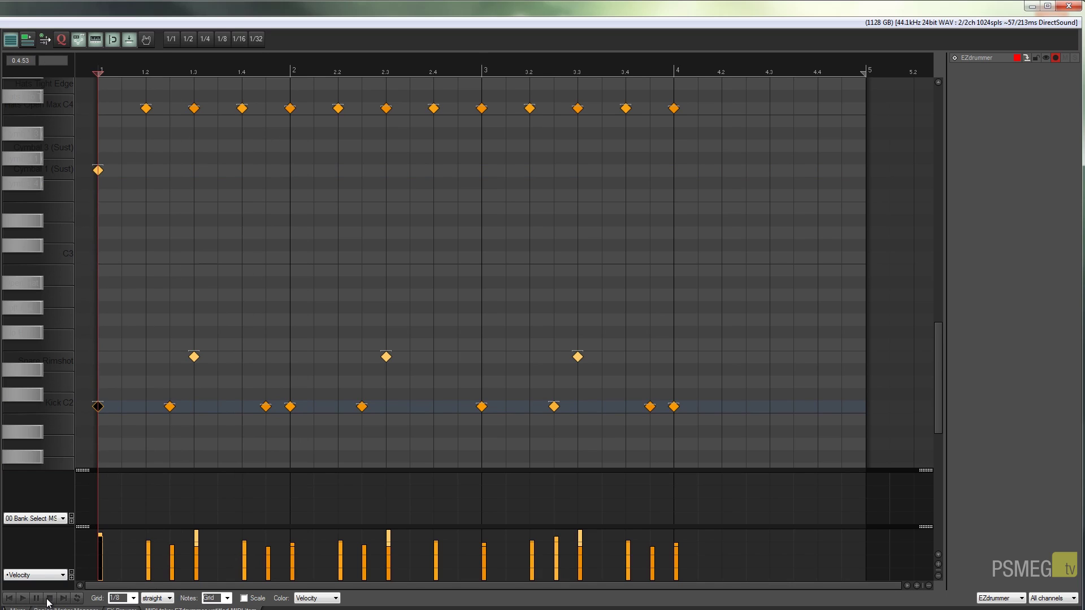
Delete the off-beat Kick C2 notes in bars 1–3, then select and deselect the three rimshot snares.
left_click_drag(938, 333, 937, 321)
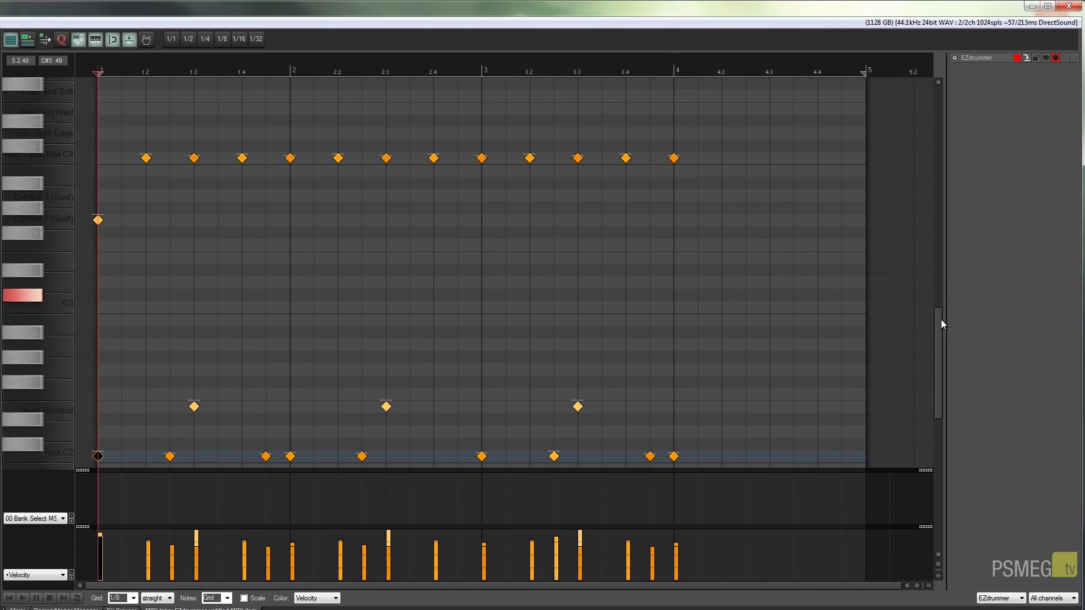
left_click_drag(941, 326, 941, 330)
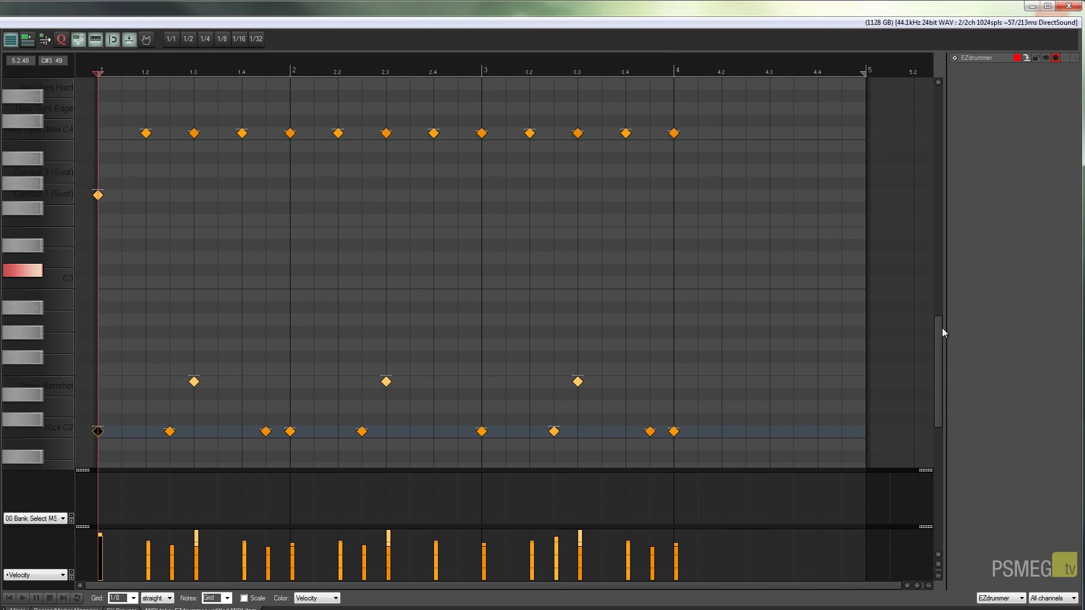
double_click(265, 431)
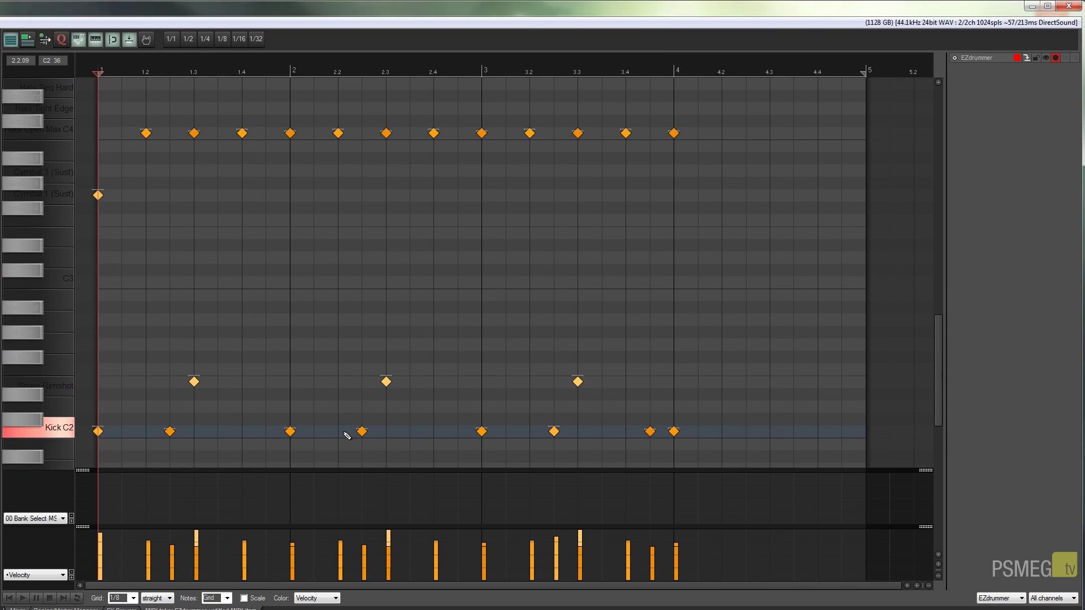
left_click(362, 431)
double_click(169, 432)
double_click(554, 431)
left_click(649, 432)
double_click(650, 433)
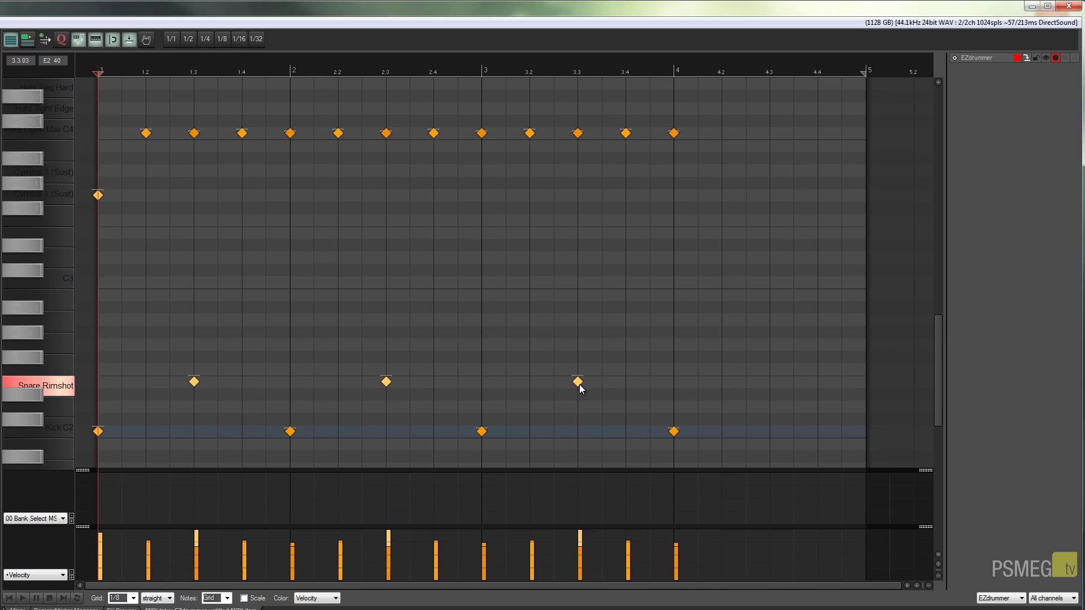
left_click_drag(635, 401, 159, 345)
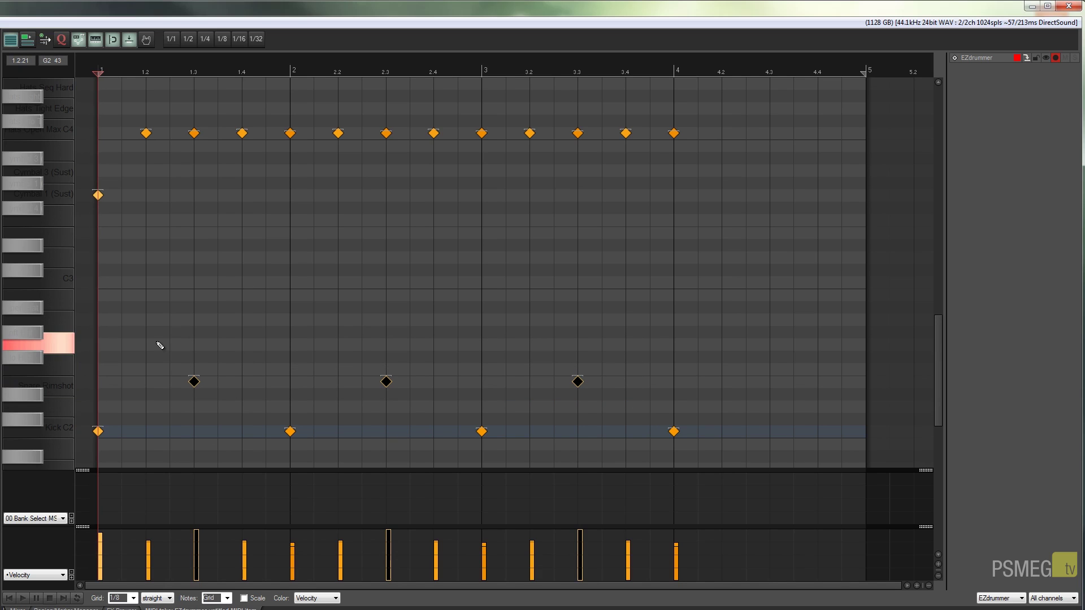
left_click(741, 392)
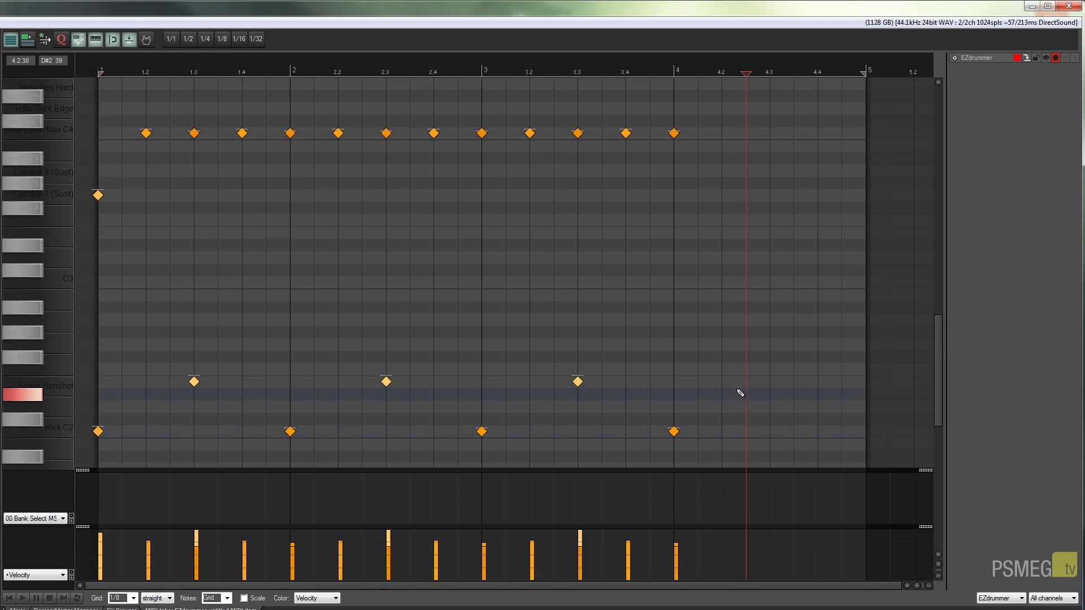
Set the grid to 1/4 and play the beat from the start.
left_click(10, 598)
left_click(120, 598)
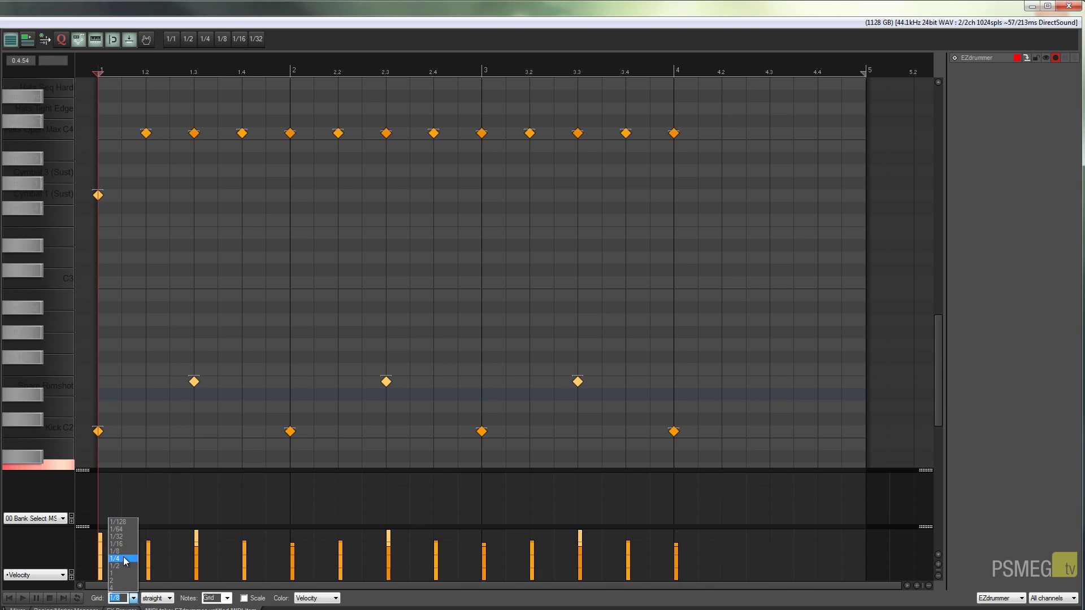
left_click(125, 558)
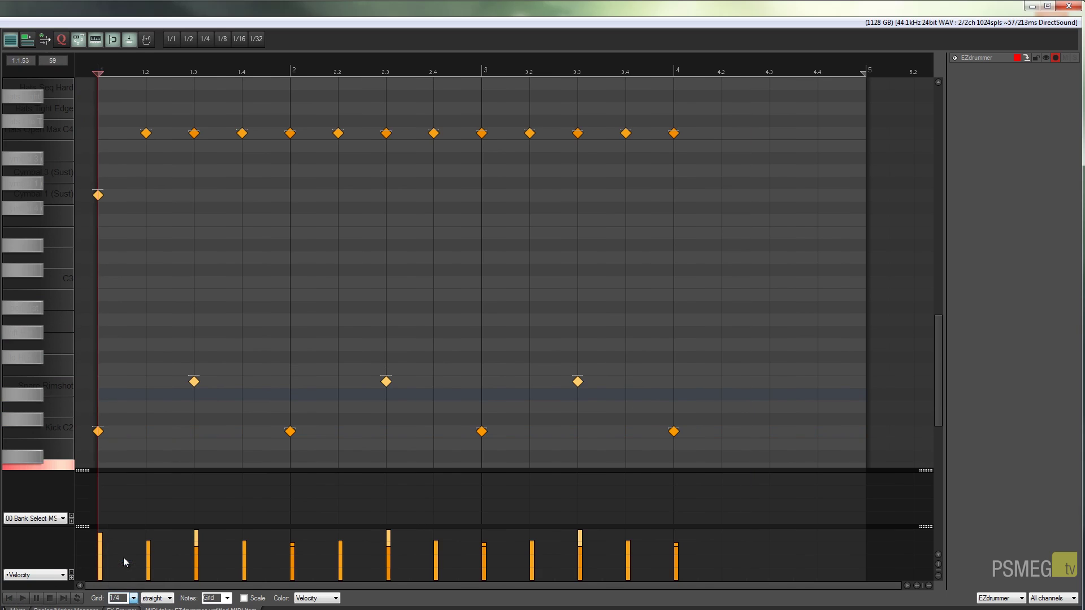
left_click(22, 599)
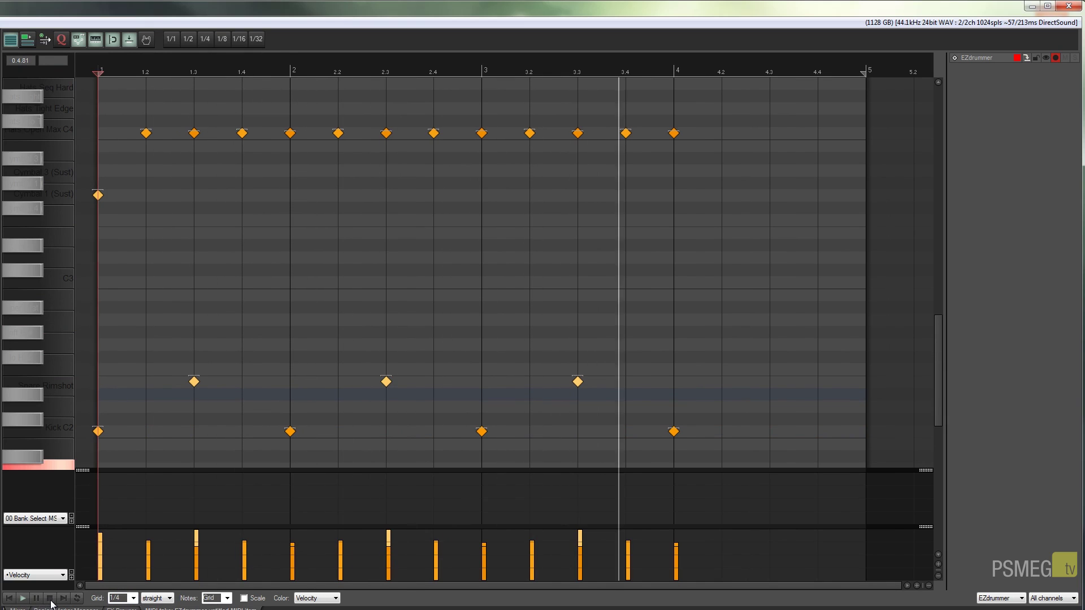
left_click(50, 600)
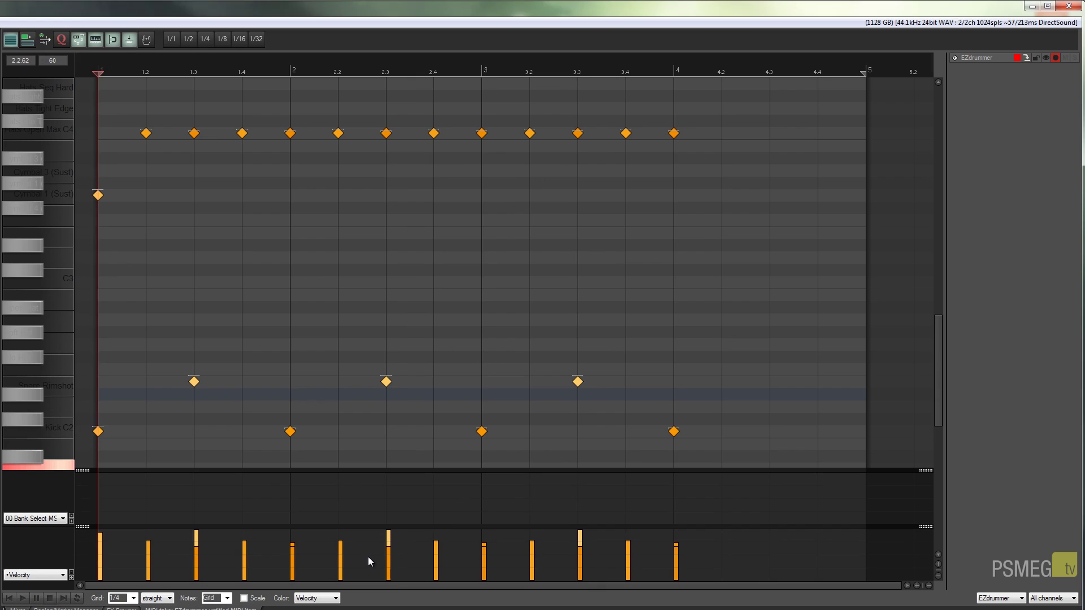
Set the grid to 1/8 and add kicks at 1.2, 1.4, 2.2, 2.4, 3.2 and 3.4.
left_click(134, 598)
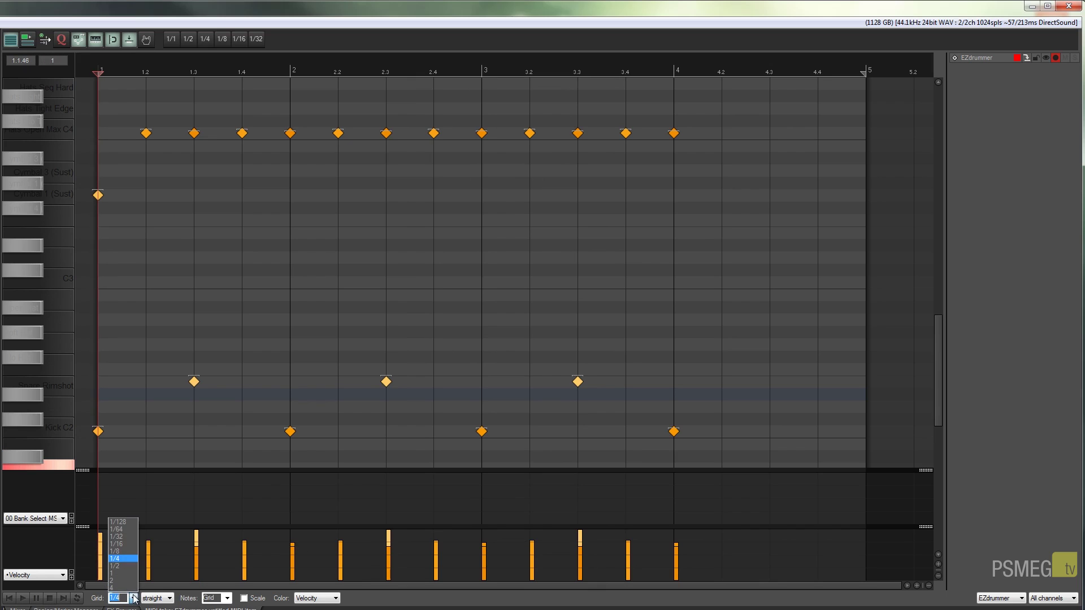
left_click(134, 551)
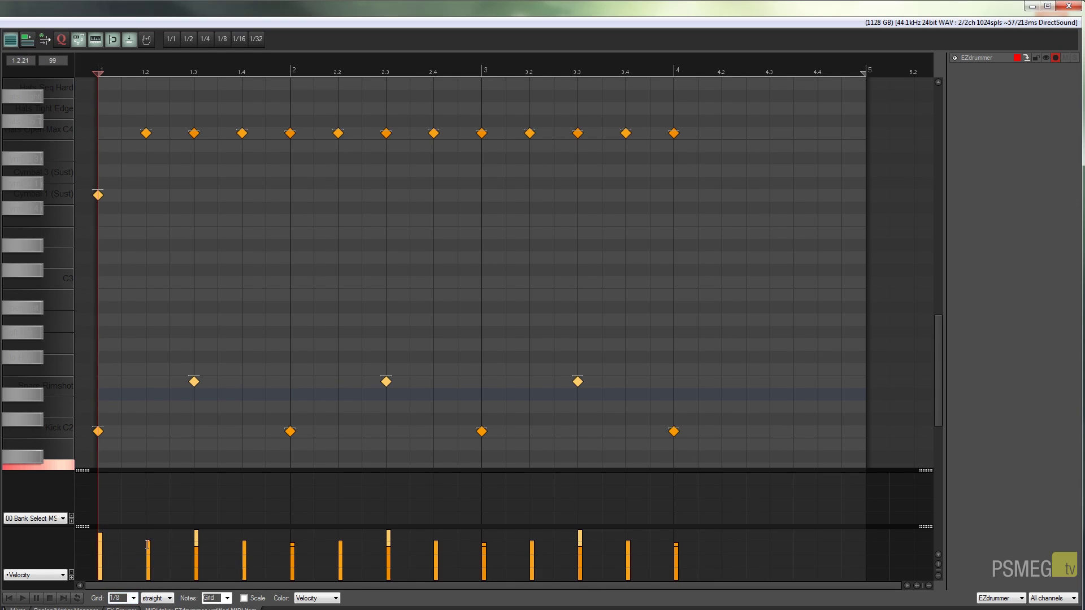
left_click(150, 440)
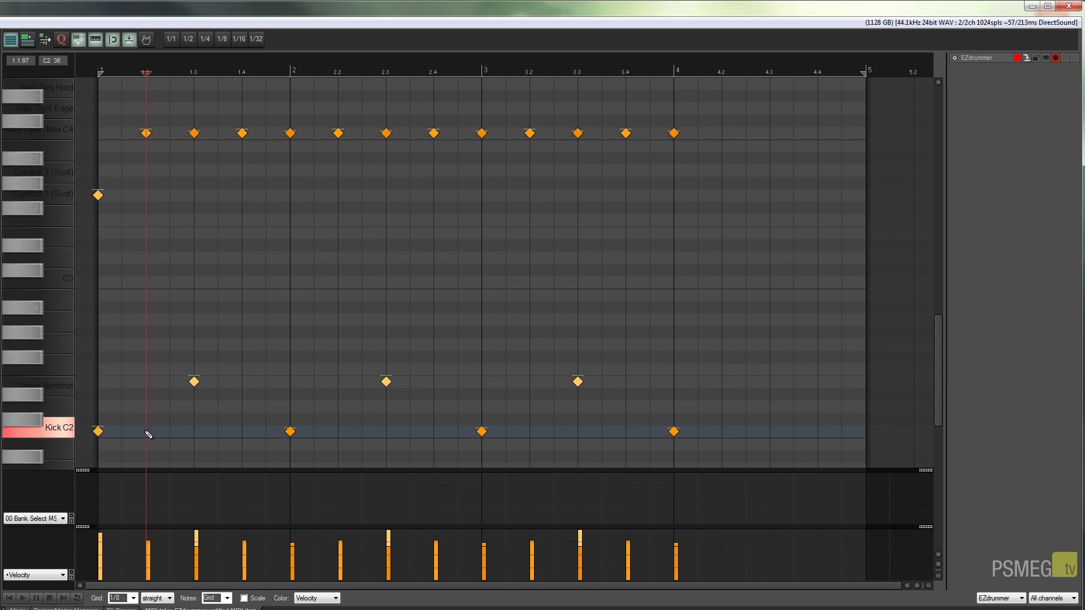
left_click(145, 432)
left_click(242, 432)
left_click(362, 438)
left_click(339, 433)
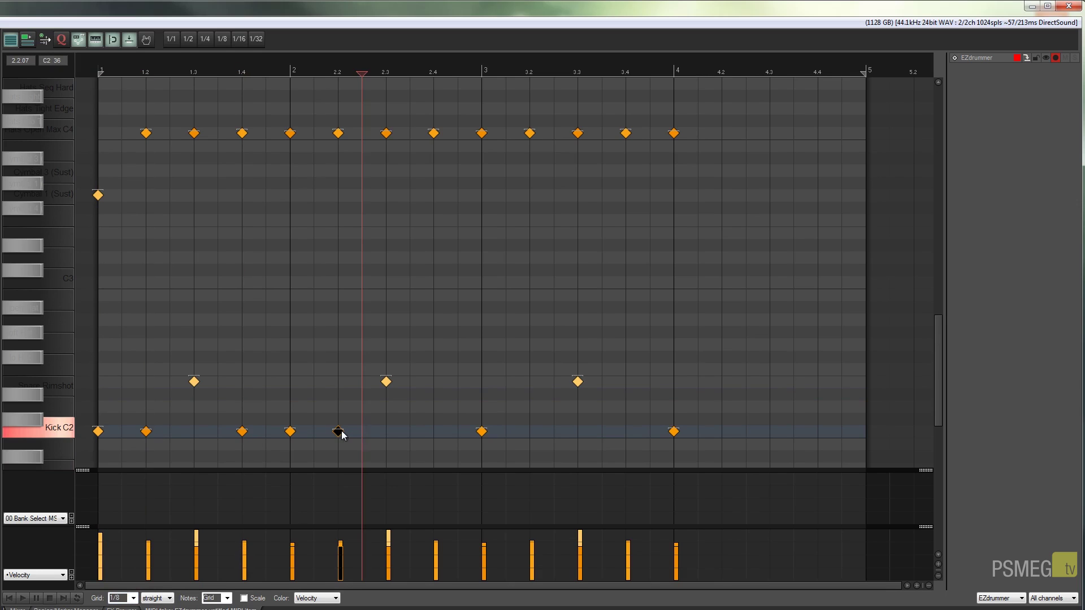
left_click(435, 439)
left_click(433, 432)
left_click(530, 435)
left_click(626, 434)
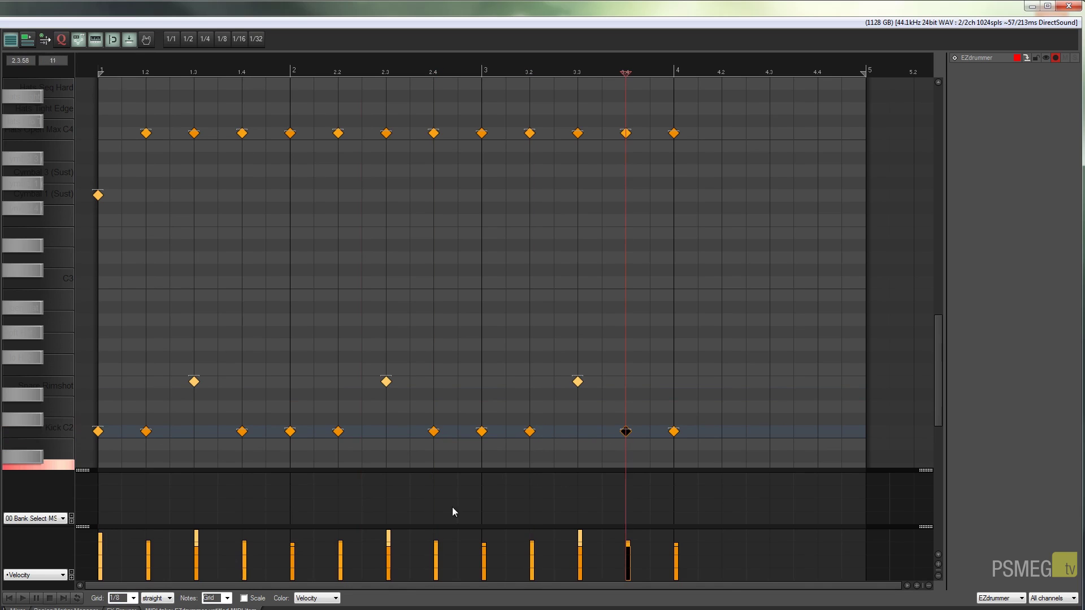
Play the beat from the start to hear the new kicks.
left_click(9, 597)
left_click(22, 597)
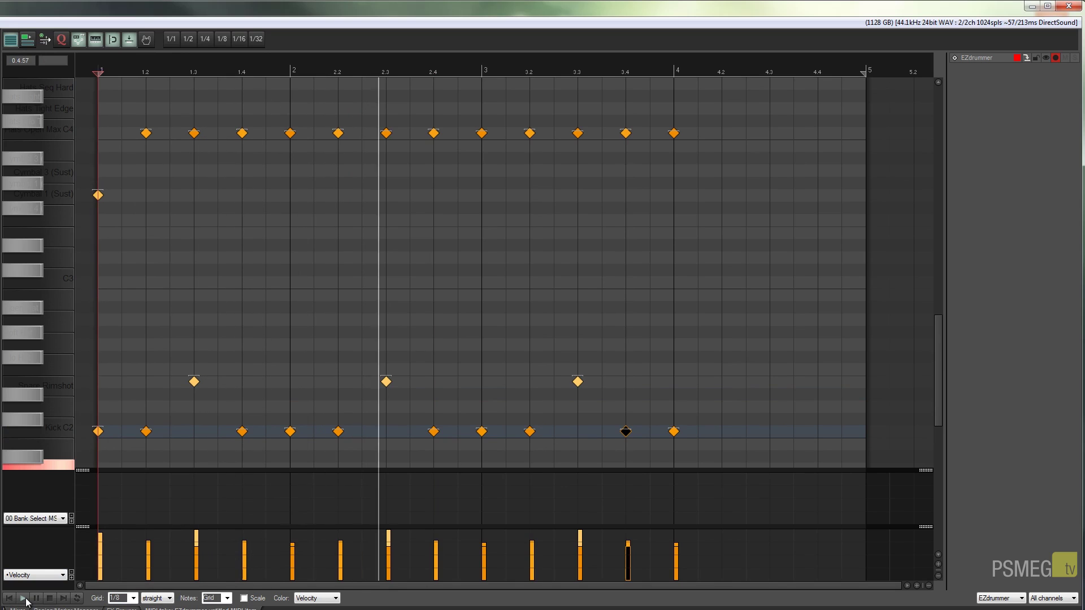
left_click(49, 599)
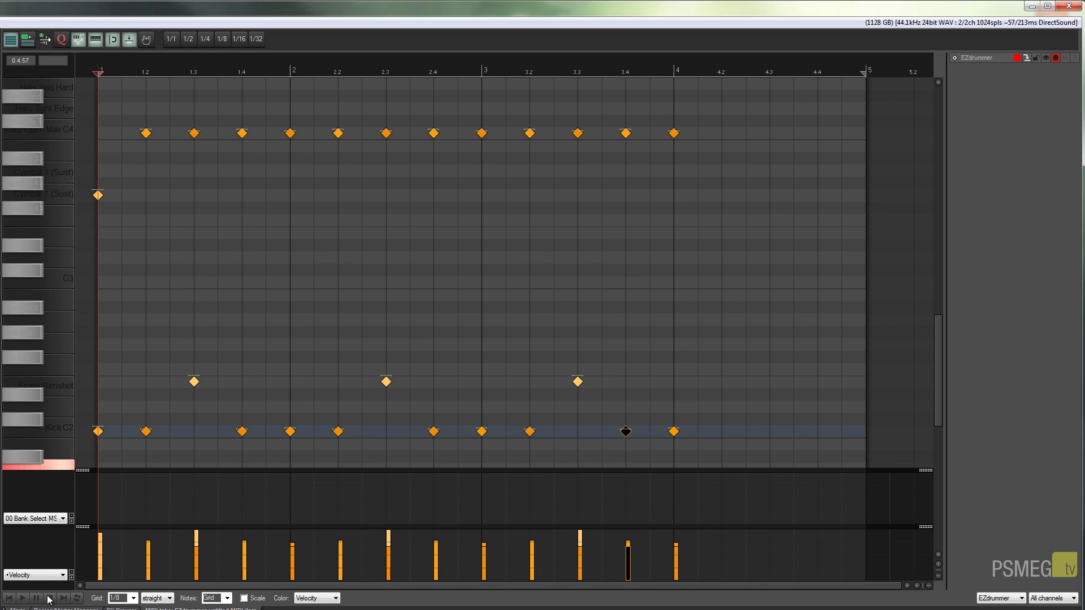
Switch the grid to 1/16 and play the beat back.
left_click(134, 597)
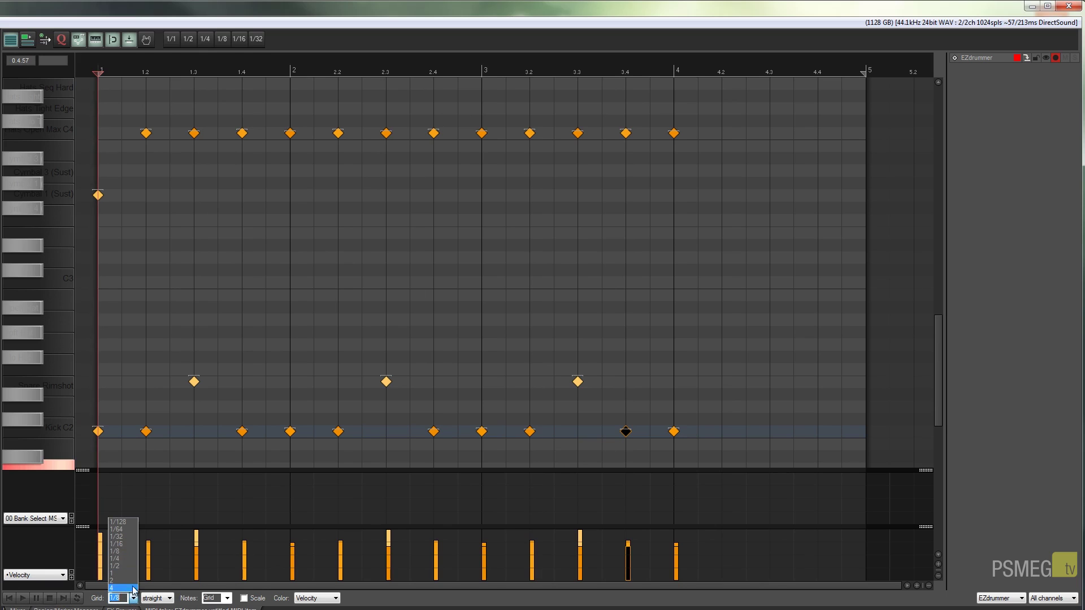
left_click(130, 544)
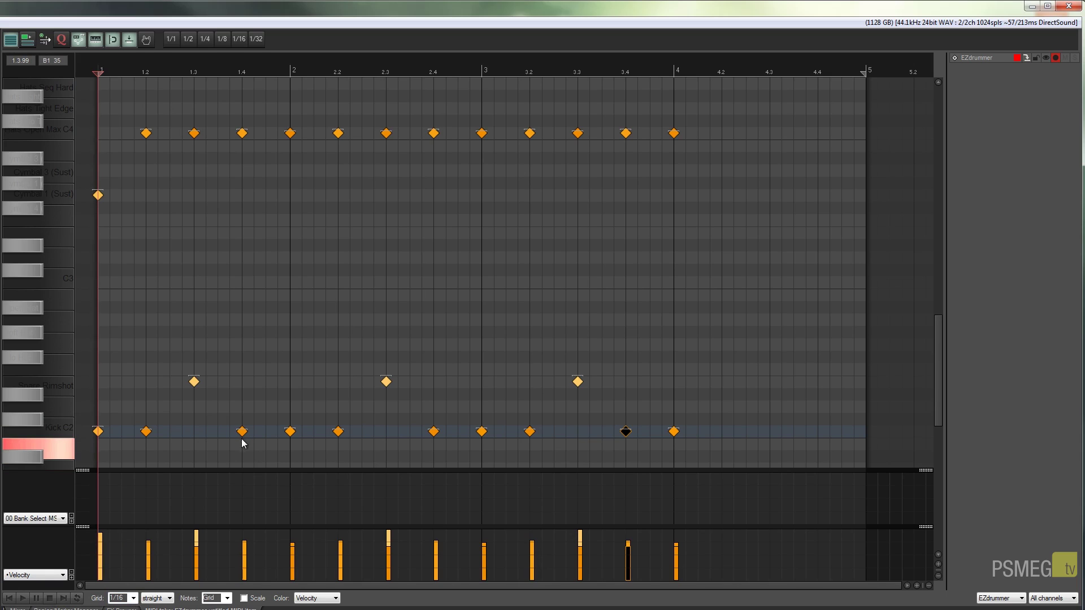
left_click(23, 598)
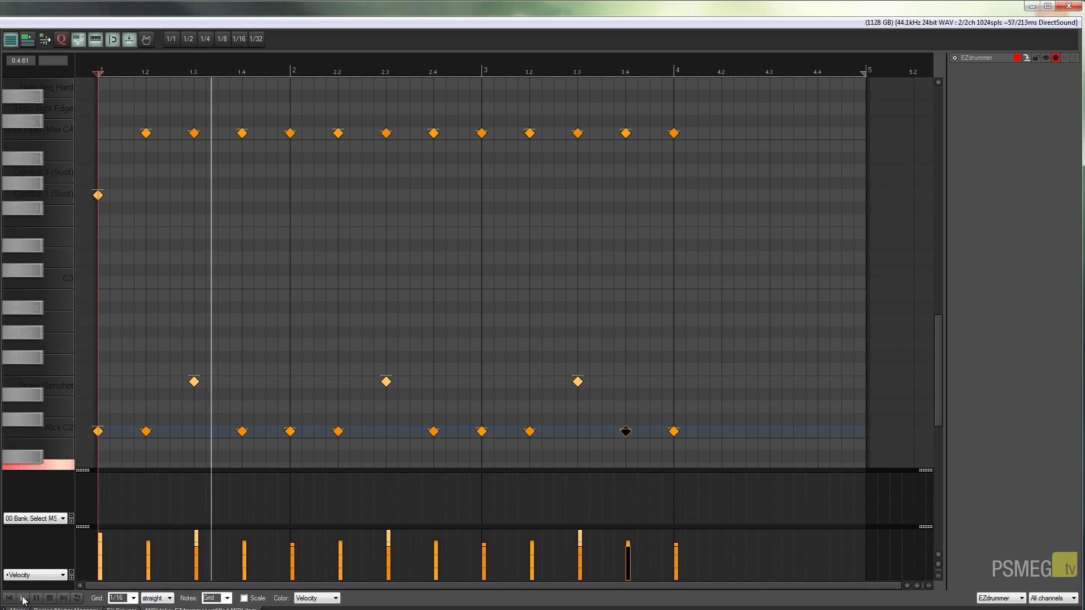
left_click(50, 598)
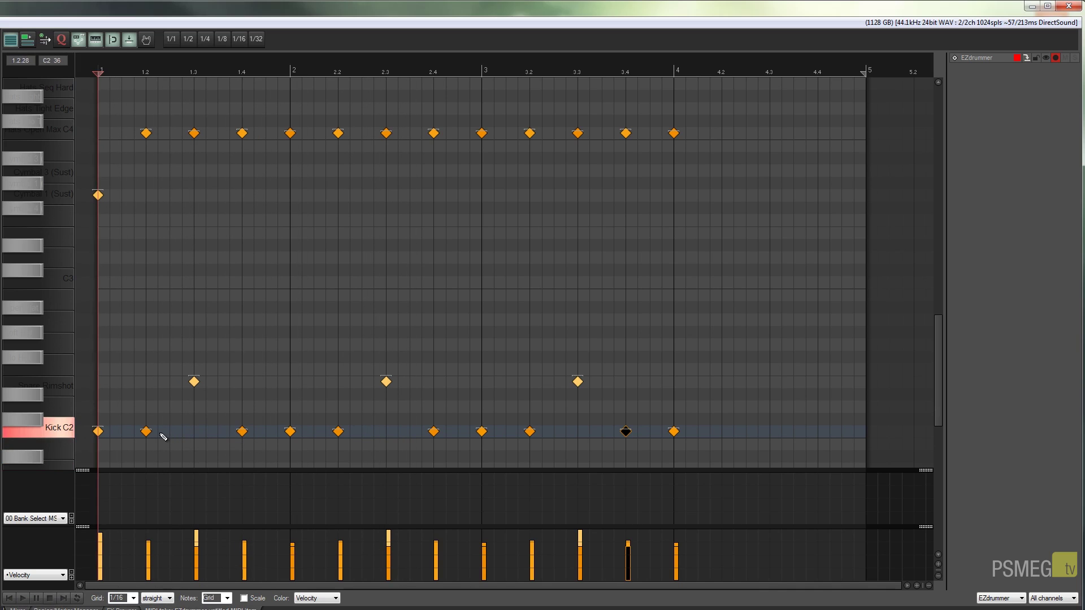
Move the 1.2 kick a sixteenth later and the 1.4 and 3.4 kicks a sixteenth earlier, auditioning each change.
left_click_drag(146, 437, 156, 438)
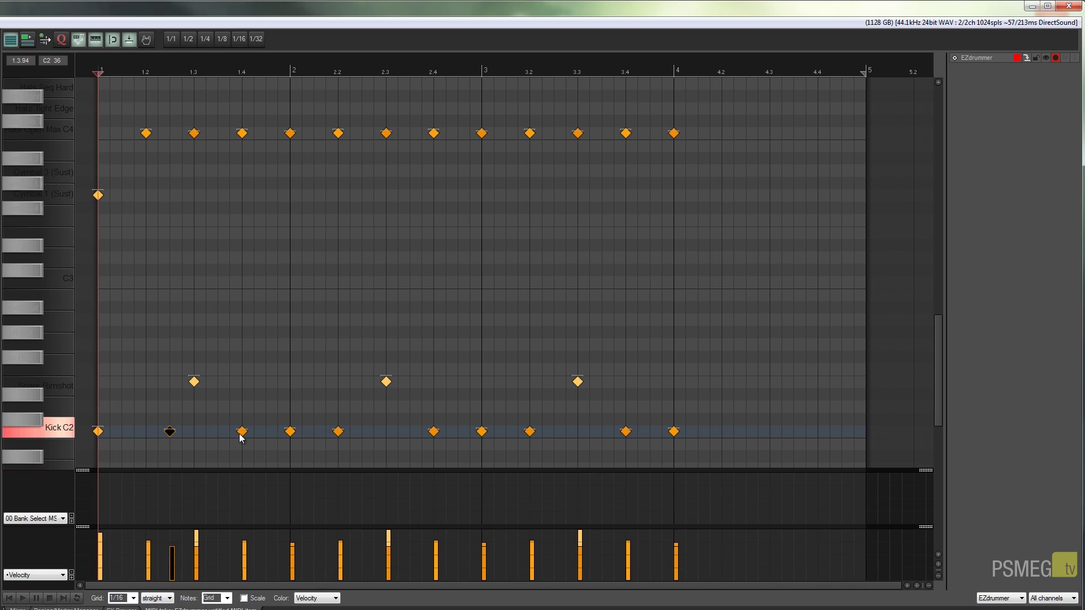
left_click_drag(242, 436, 217, 436)
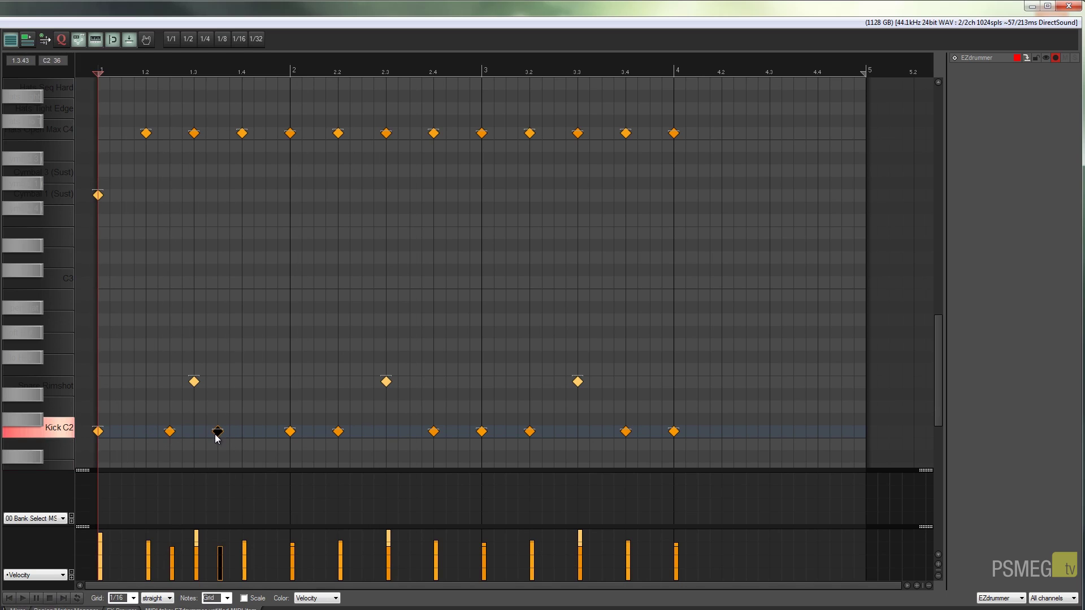
left_click(22, 598)
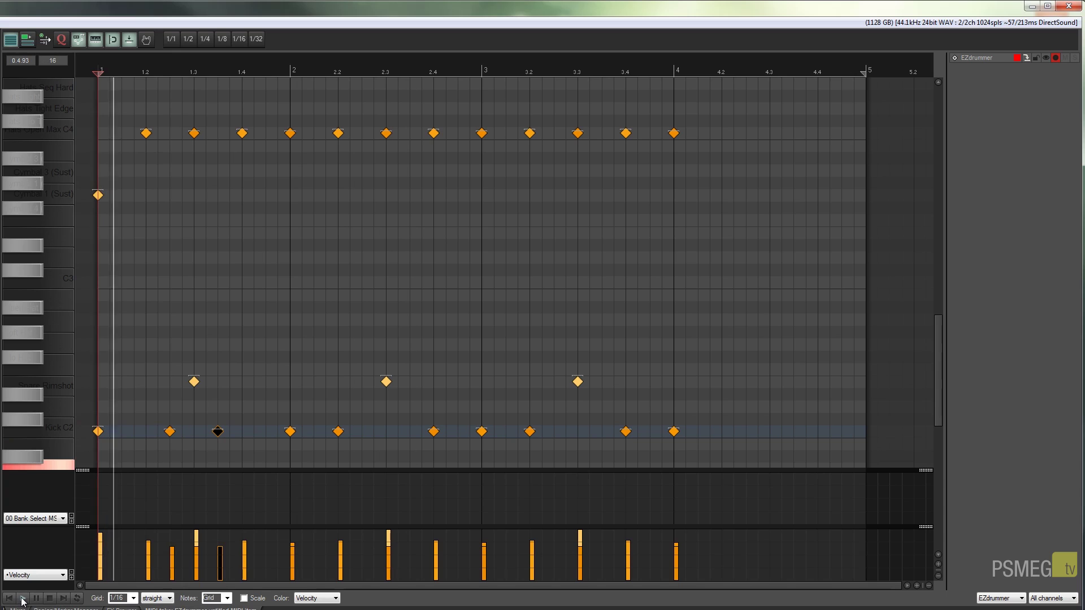
left_click(55, 598)
left_click(625, 432)
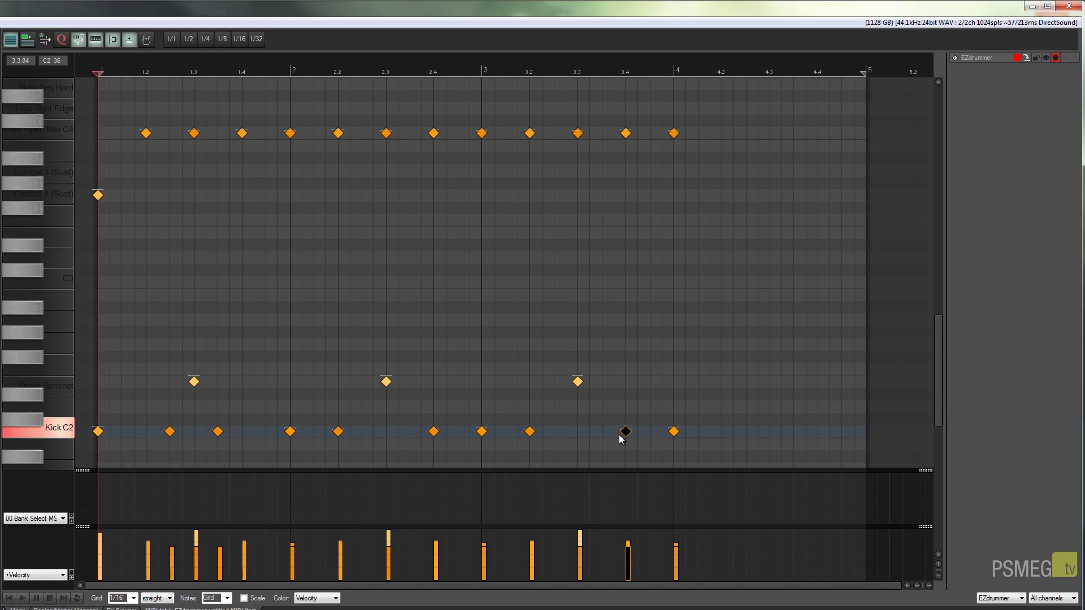
left_click(21, 600)
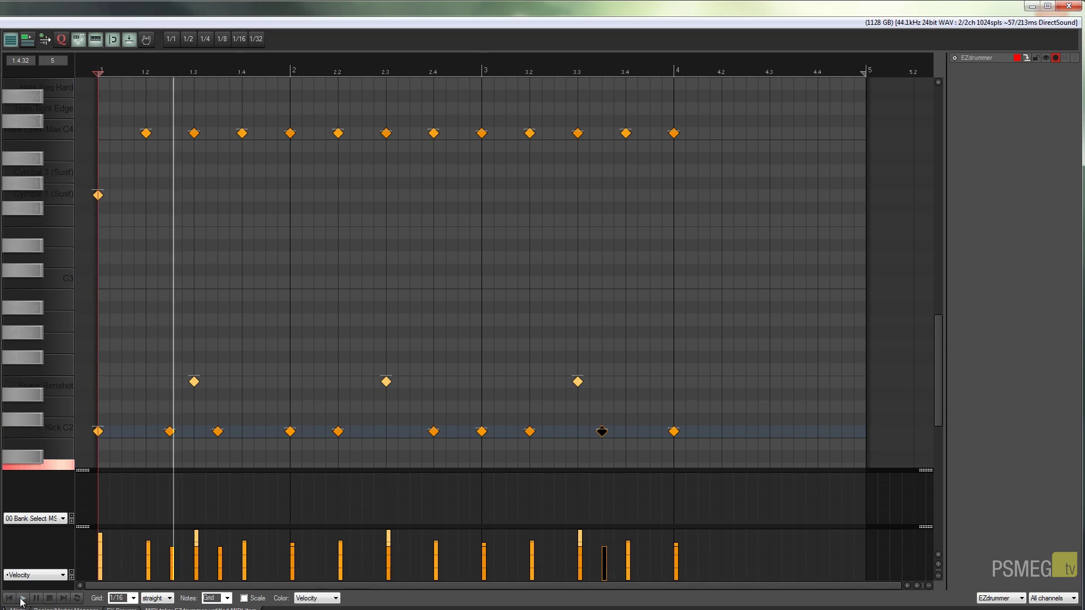
left_click(49, 600)
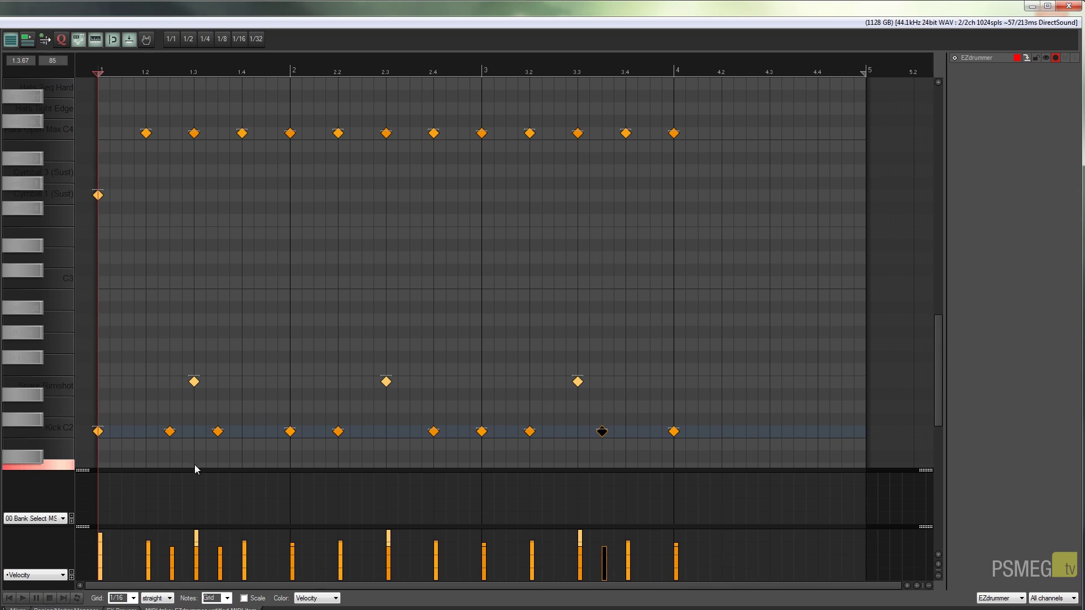
Add extra kicks just before the 1.3 snare and before beat 2, then play the beat.
scroll(239, 456, "up", 6)
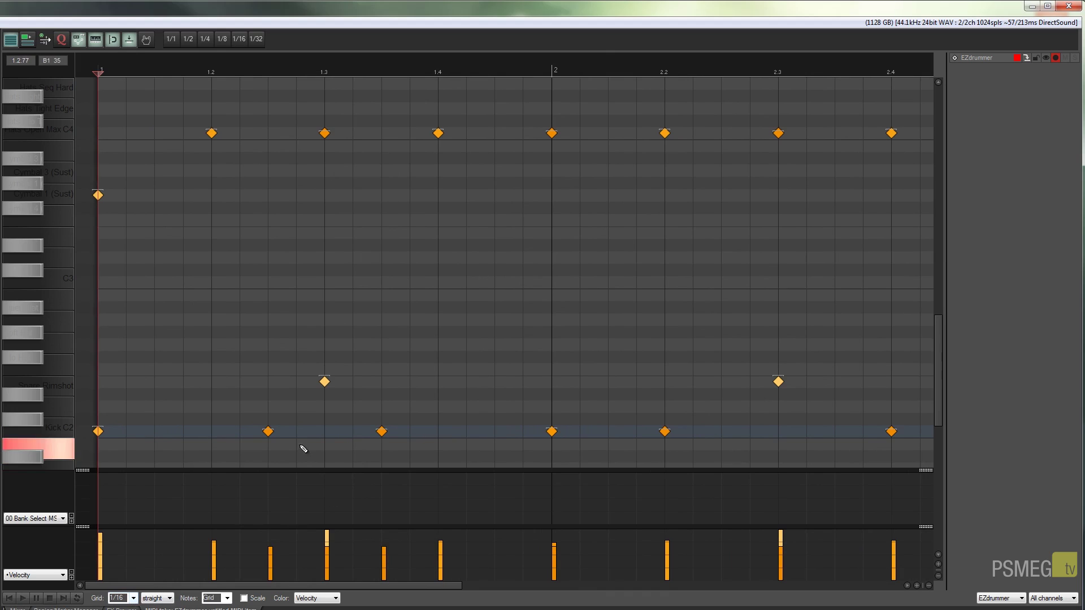
left_click(296, 431)
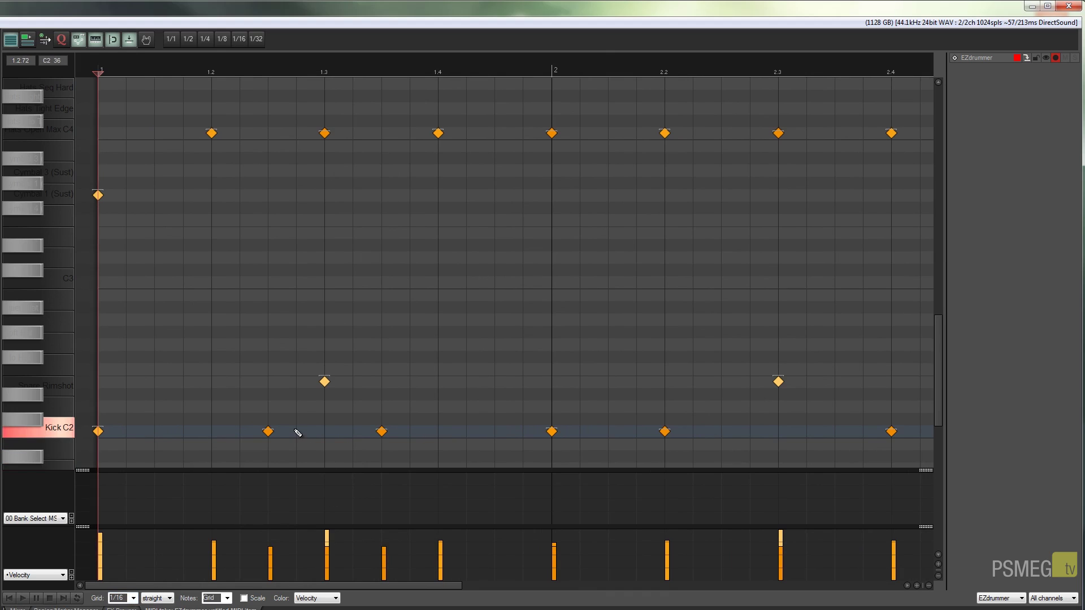
left_click(522, 432)
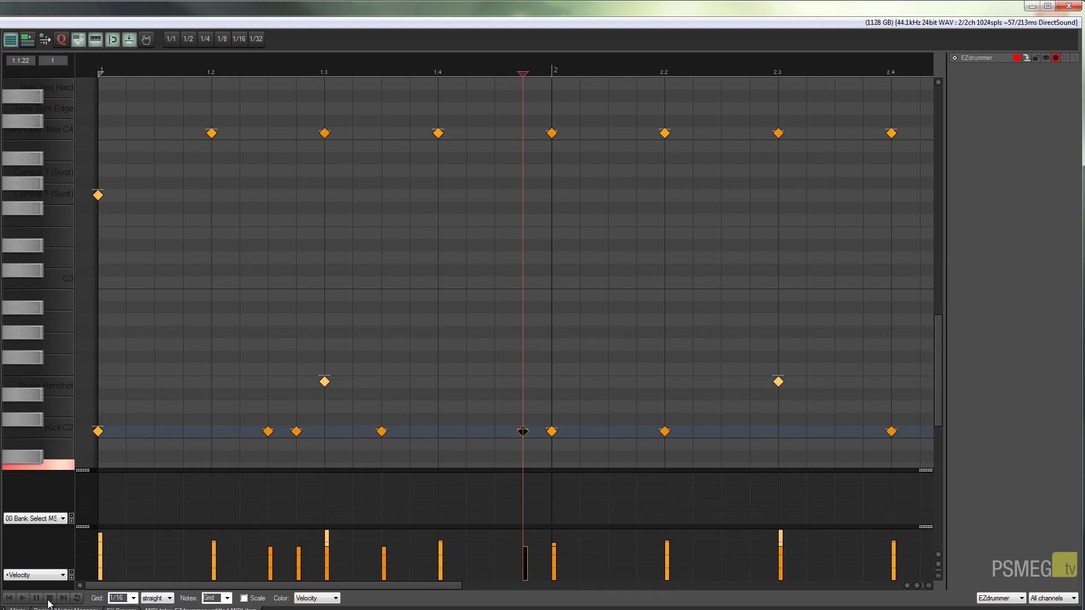
left_click(10, 598)
left_click(23, 598)
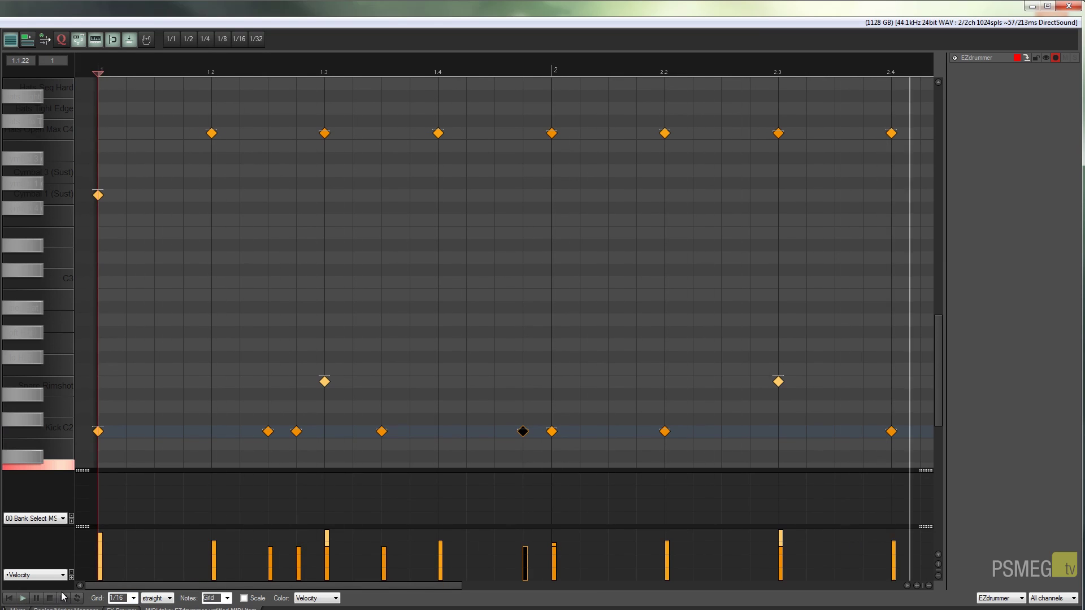
left_click(63, 598)
Add a kick just after the 2.3 snare and listen back.
left_click(12, 599)
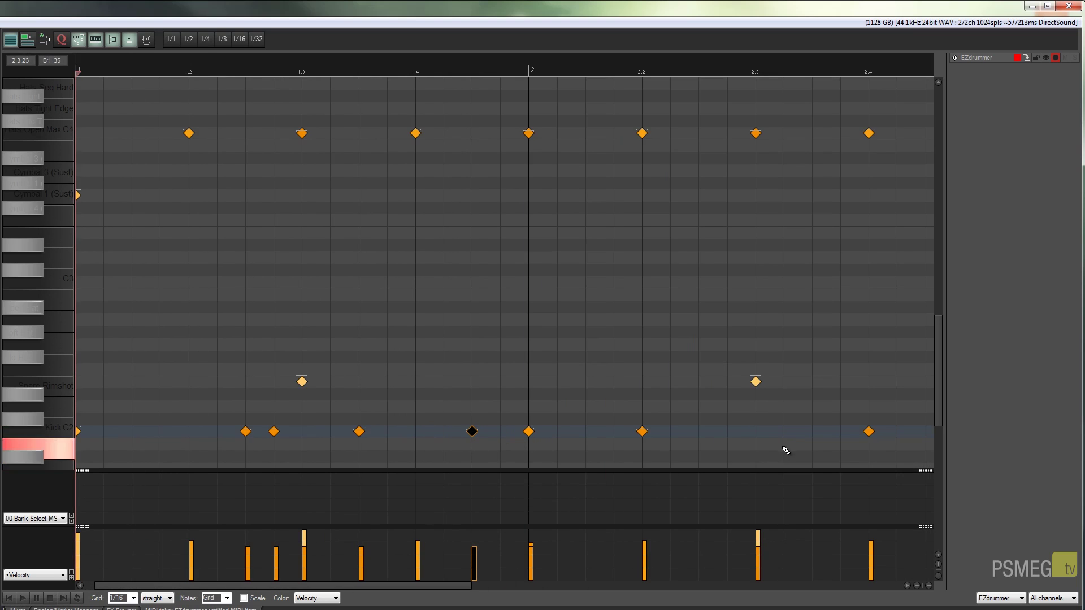
left_click(783, 431)
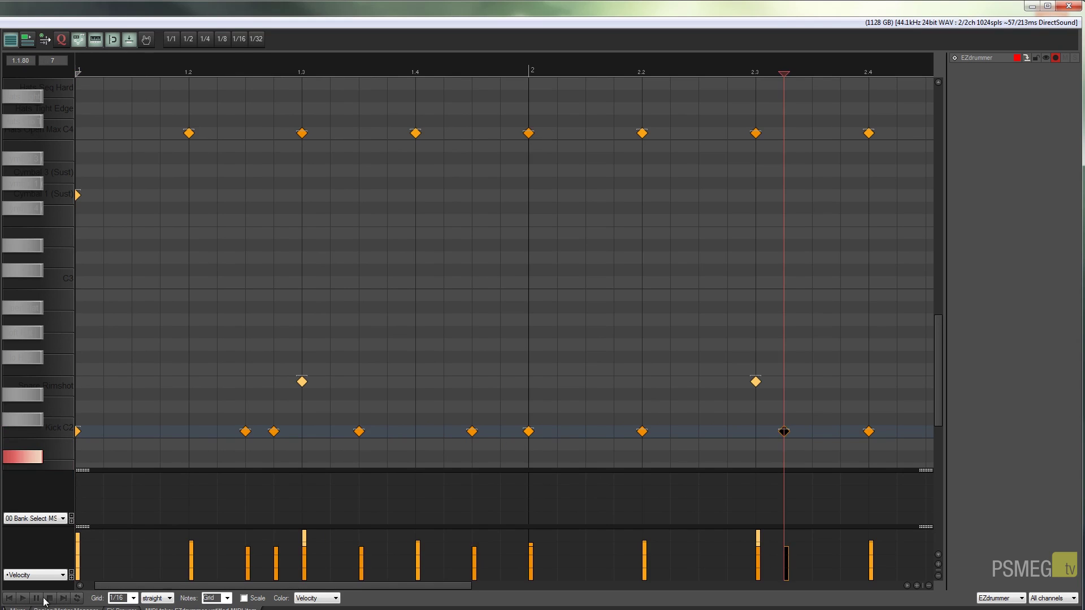
left_click(21, 598)
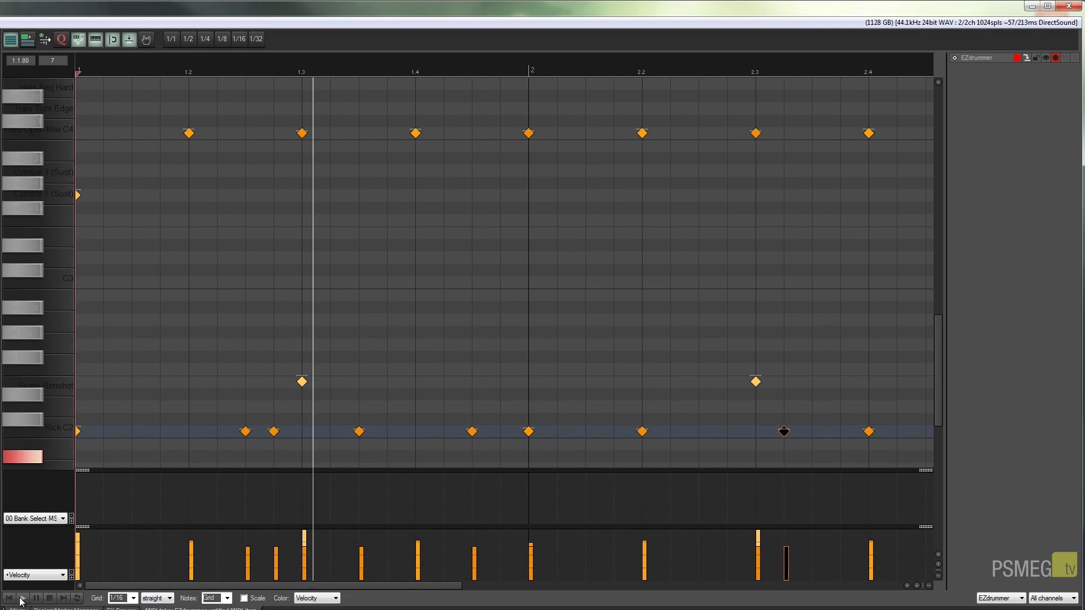
left_click(50, 600)
Play the whole beat from the project start, then scroll back to bar 1 and zoom out.
left_click_drag(521, 585, 294, 587)
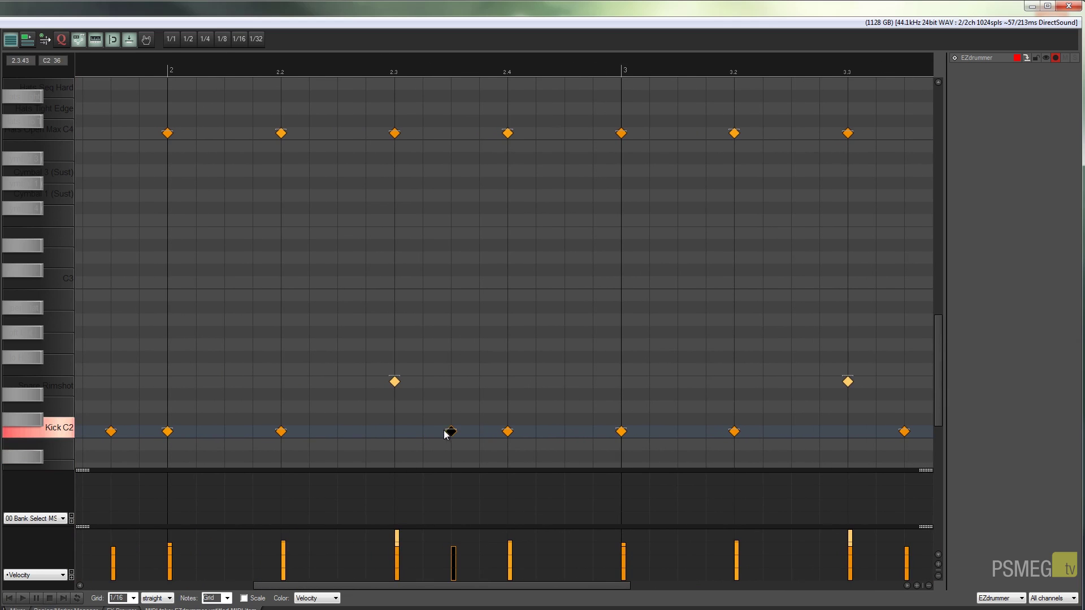
left_click(9, 600)
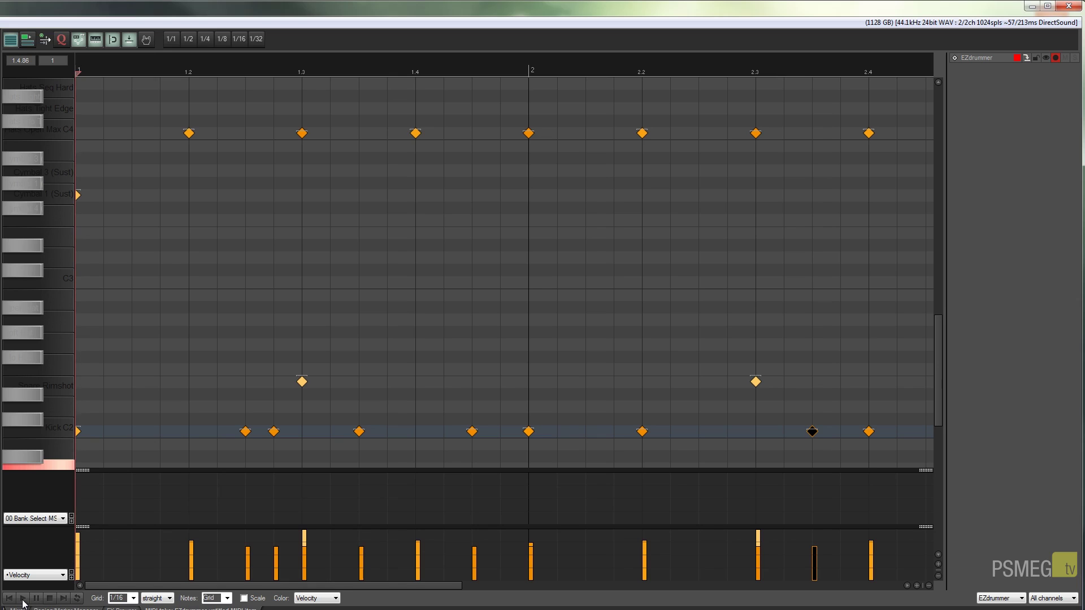
left_click(23, 598)
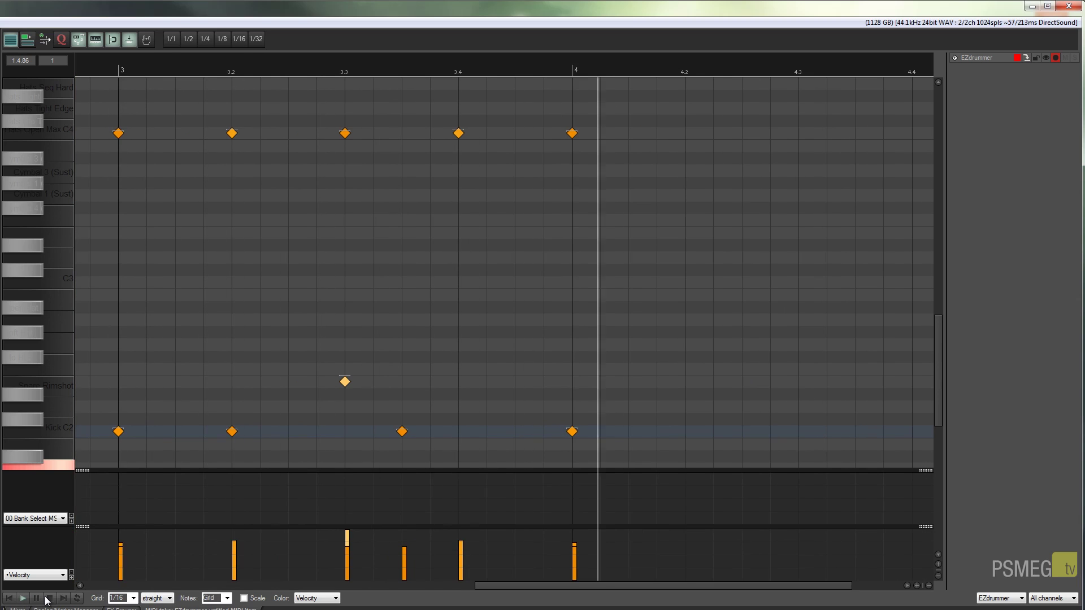
left_click(50, 599)
left_click_drag(523, 585, 126, 586)
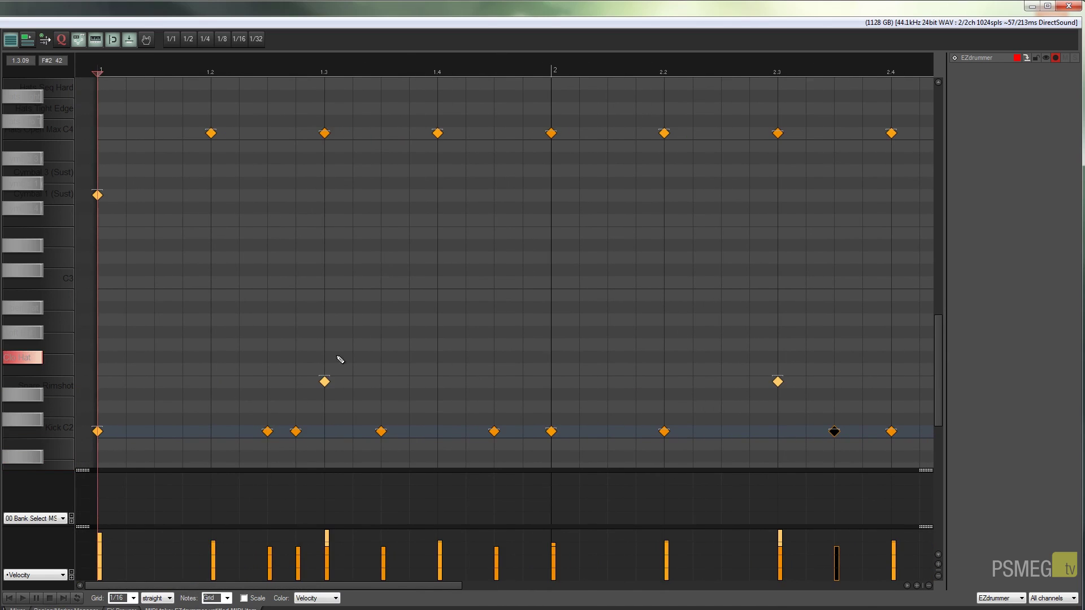
scroll(345, 353, "down", 2)
scroll(345, 353, "down", 3)
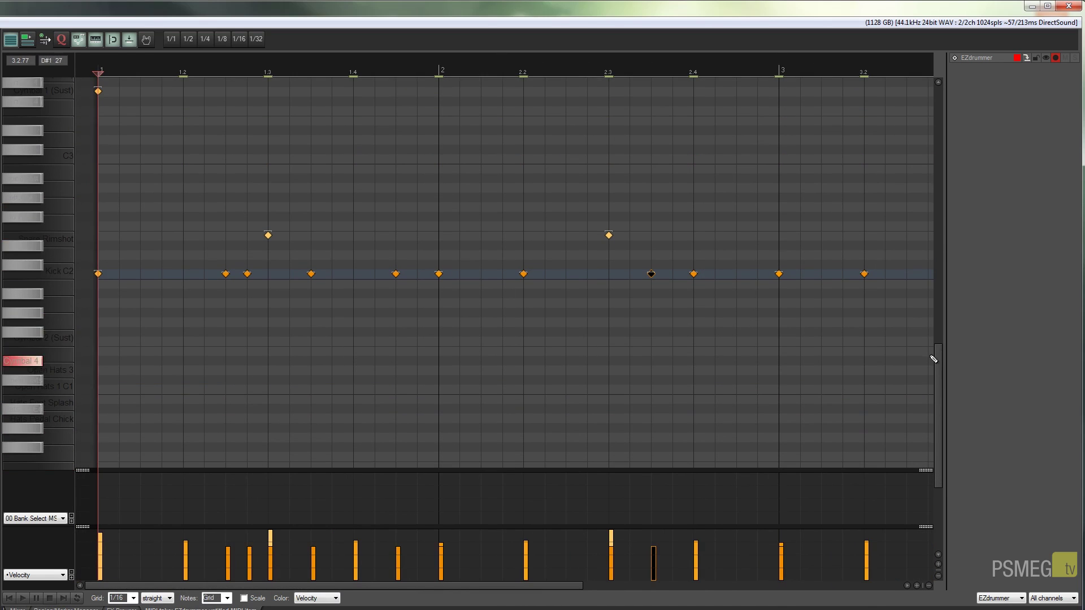
Move the selected hi-hat line onto the Cymbal 3 (Sust) row and raise one note's velocity slightly.
left_click_drag(940, 358, 939, 314)
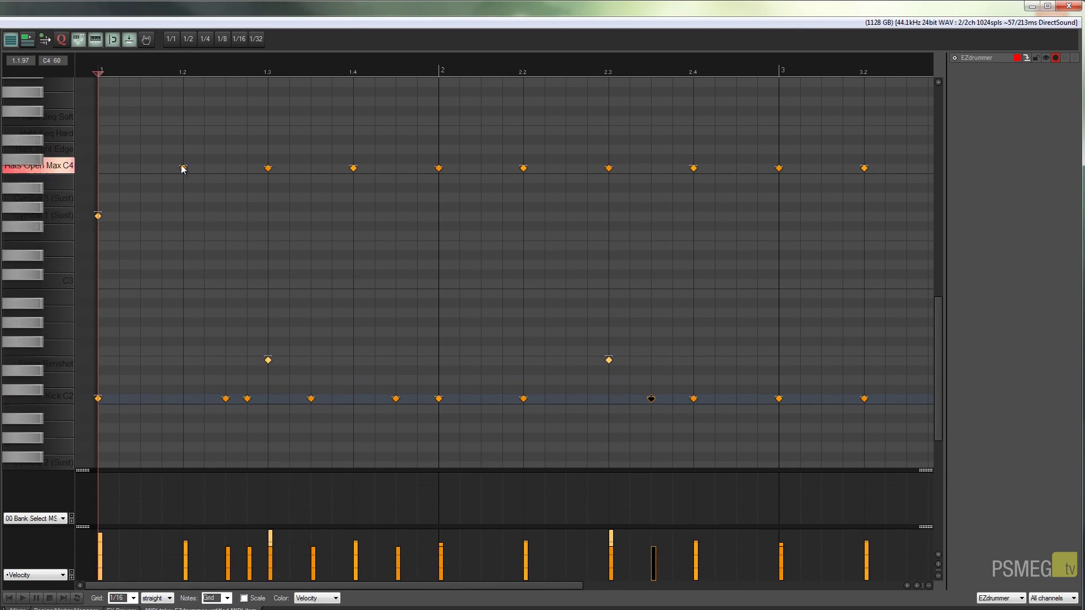
left_click_drag(290, 173, 843, 195)
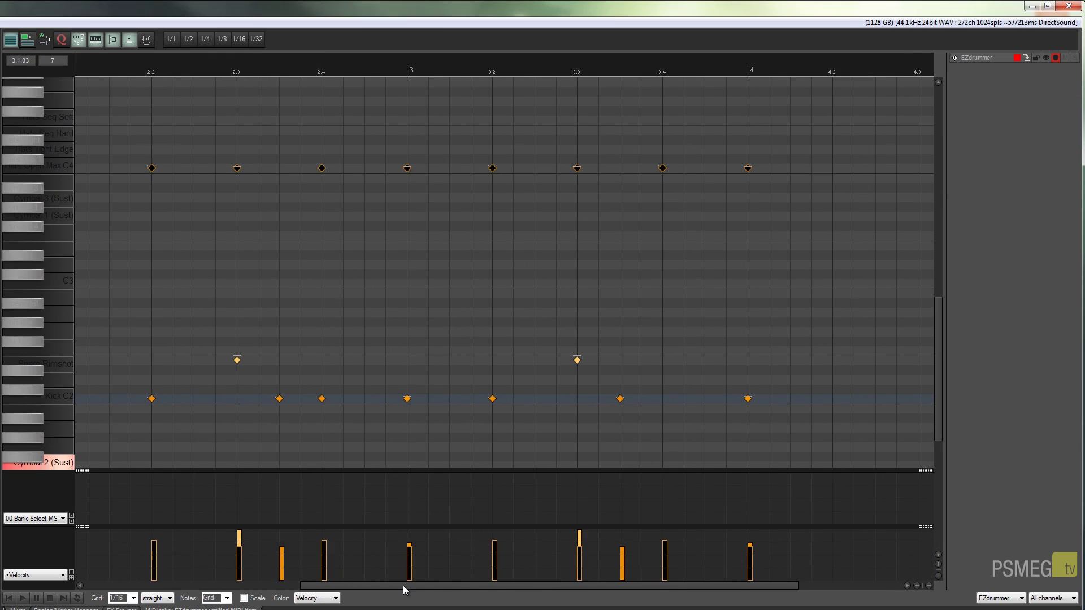
left_click_drag(402, 586, 79, 555)
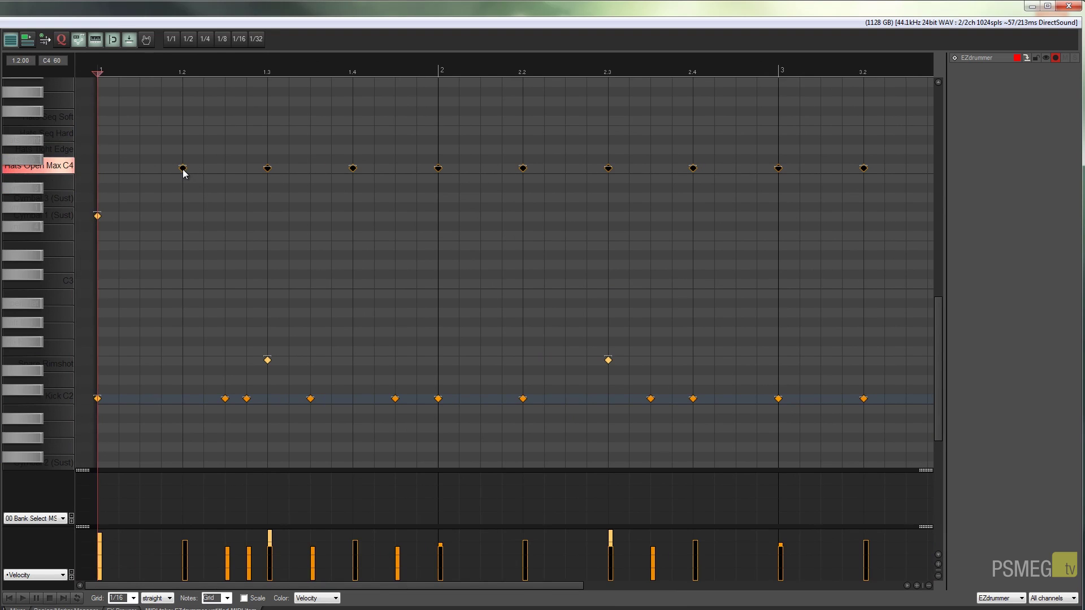
left_click_drag(184, 169, 183, 155)
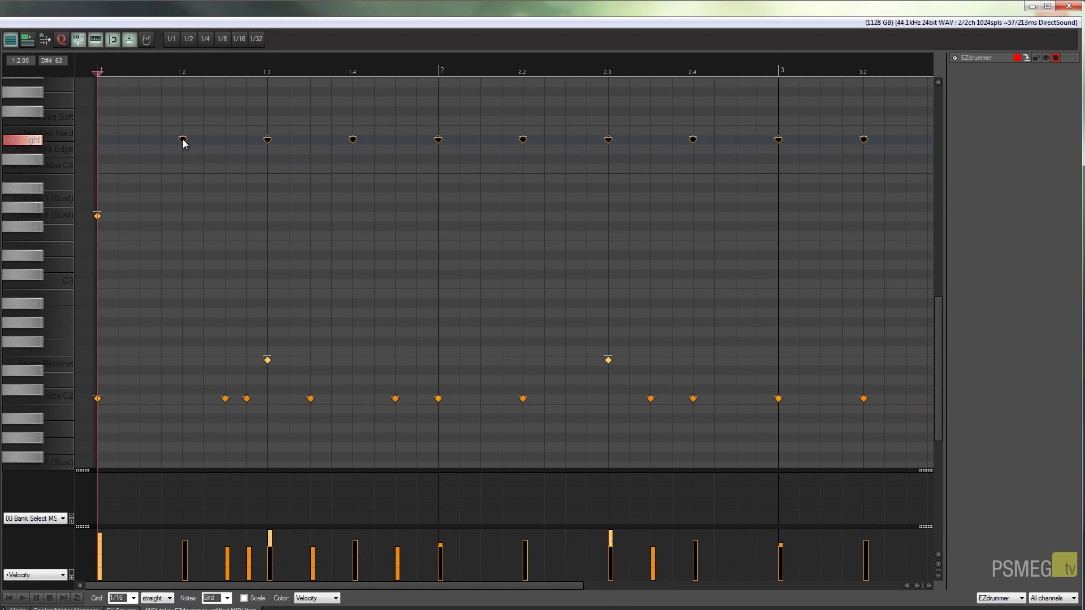
left_click_drag(183, 143, 186, 204)
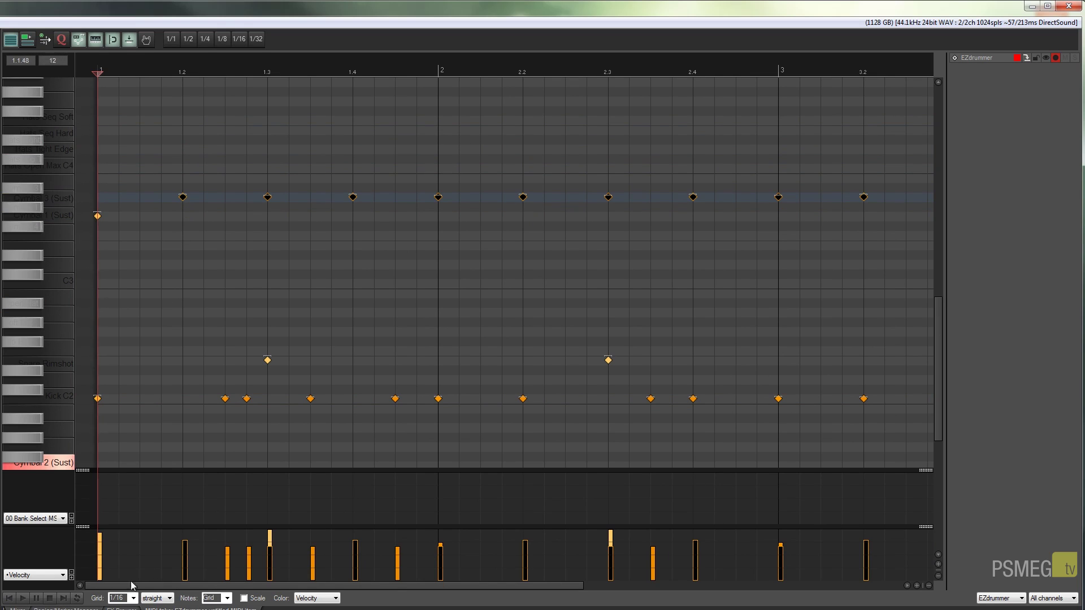
left_click_drag(185, 550, 185, 545)
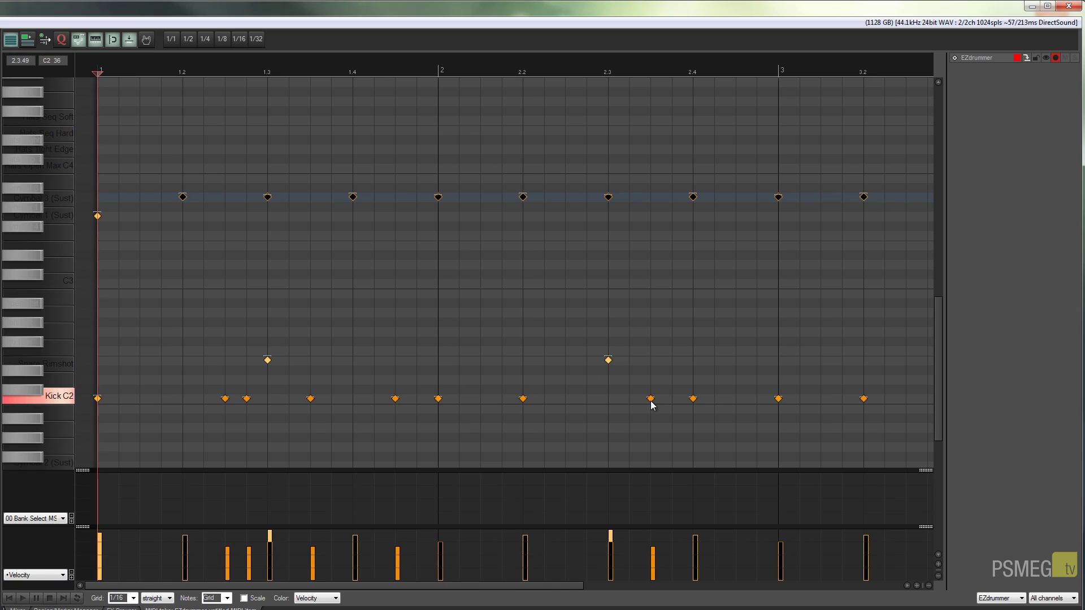
Drop the cymbal hit at 2.4 down to the Cymbal 1 (Sust) row.
left_click(693, 399)
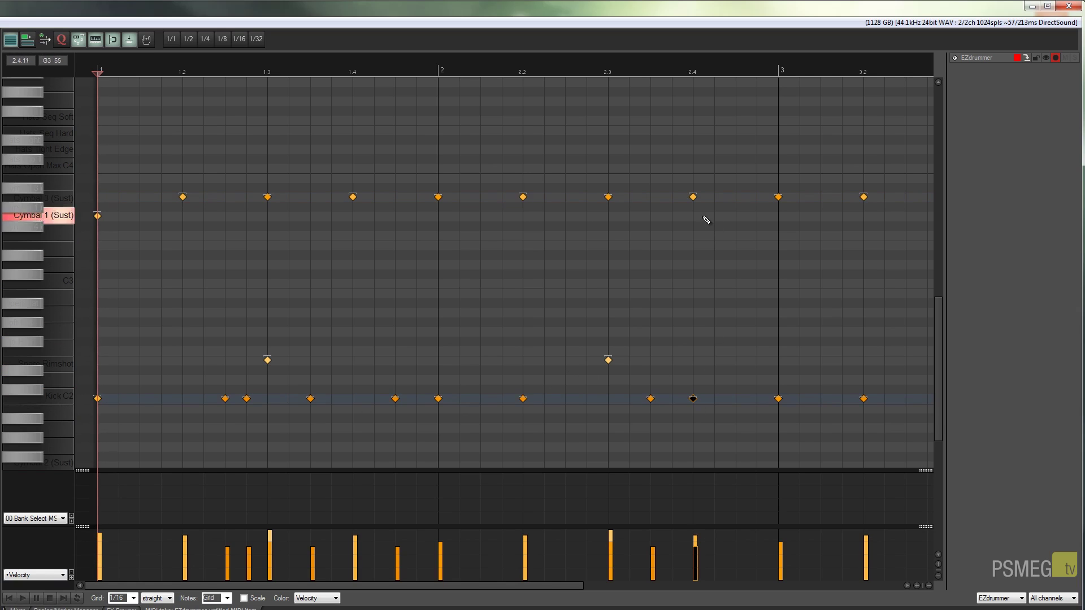
left_click(693, 197)
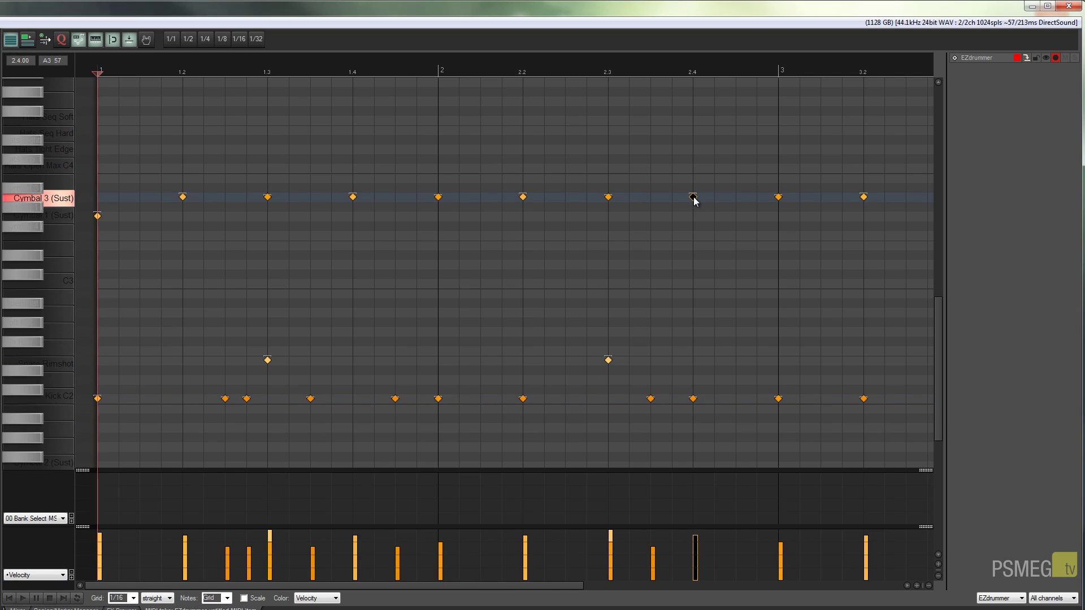
left_click_drag(693, 199, 694, 218)
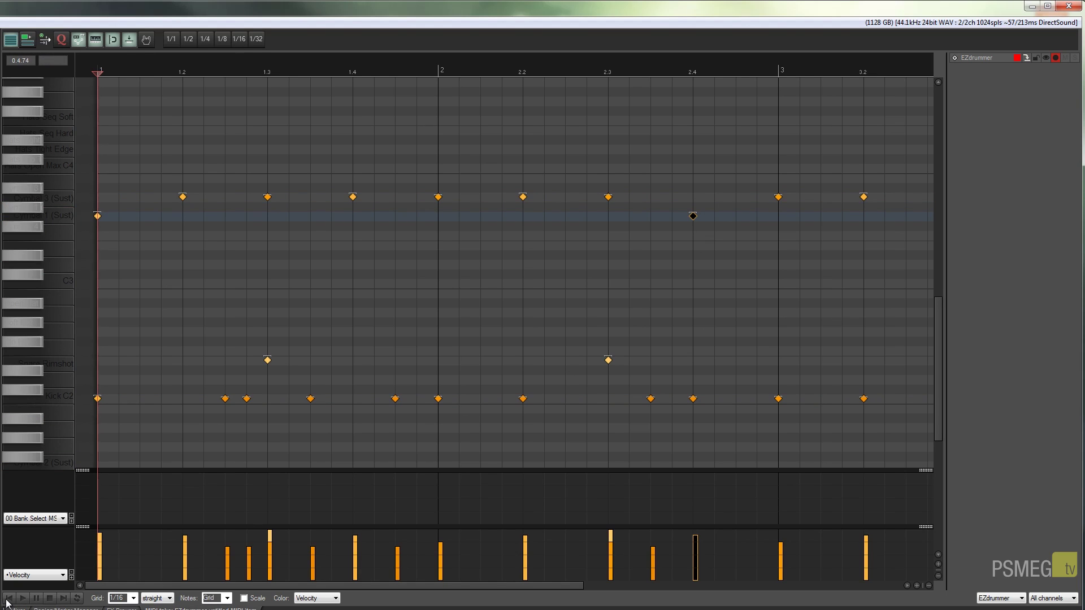
left_click(22, 601)
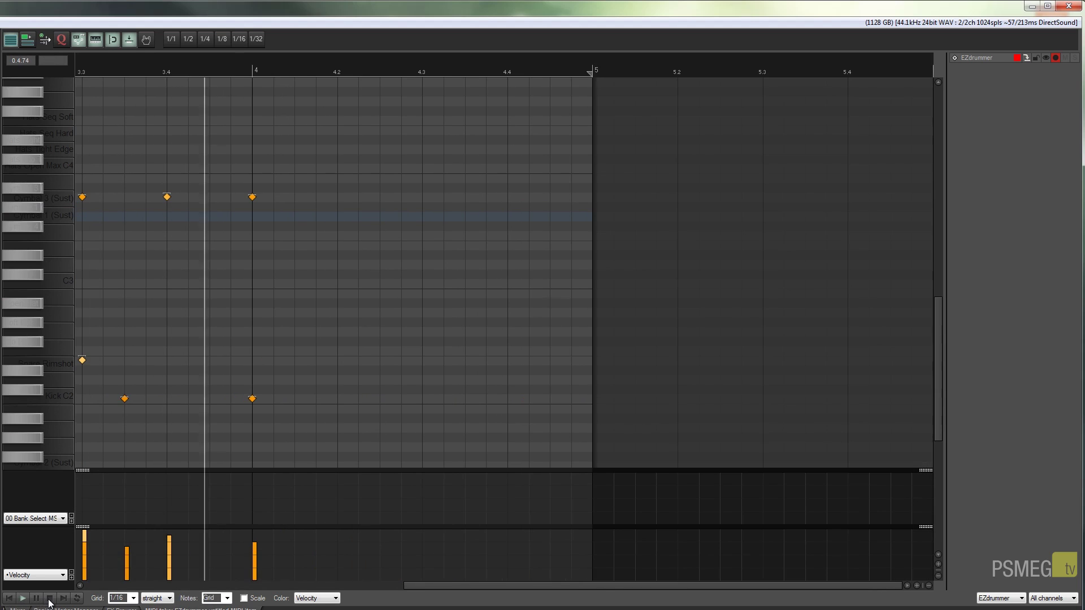
left_click(49, 600)
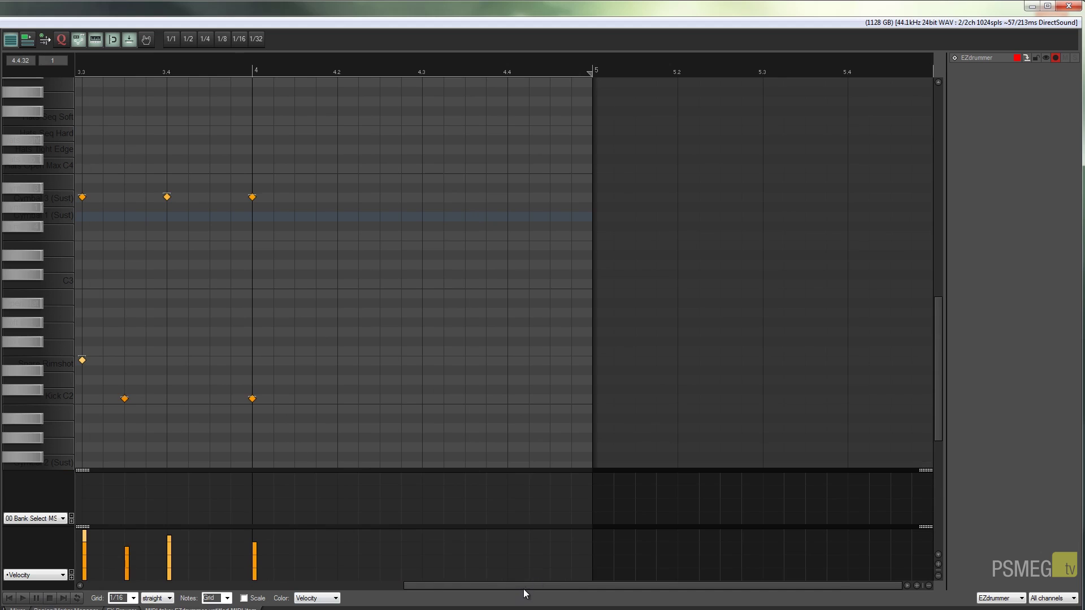
left_click_drag(523, 588, 110, 564)
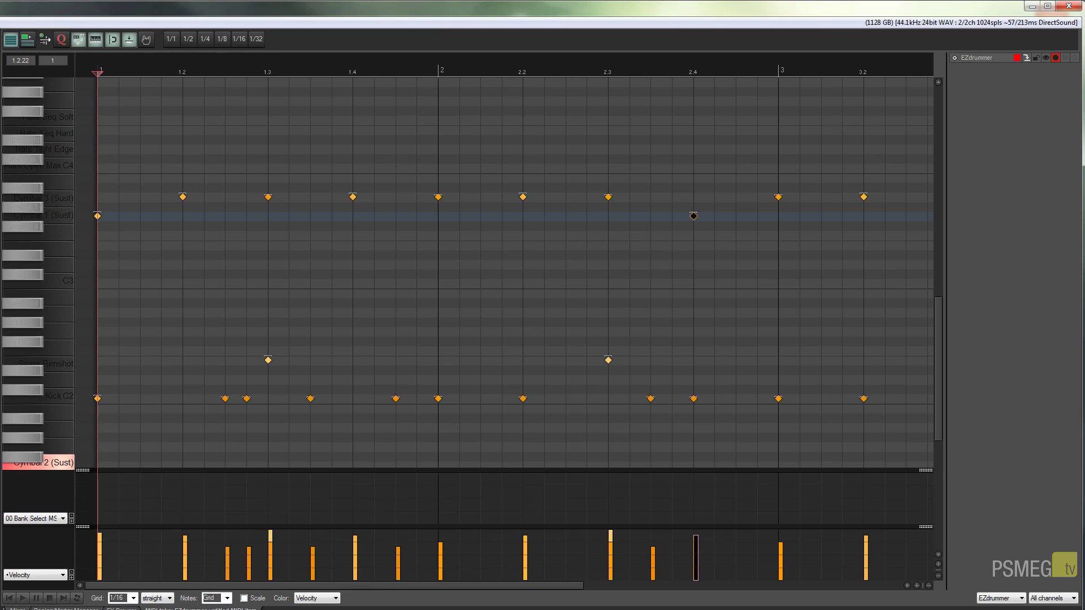
Browse the MIDI editor's right-click command menu for the humanize option, then dismiss it.
right_click(194, 478)
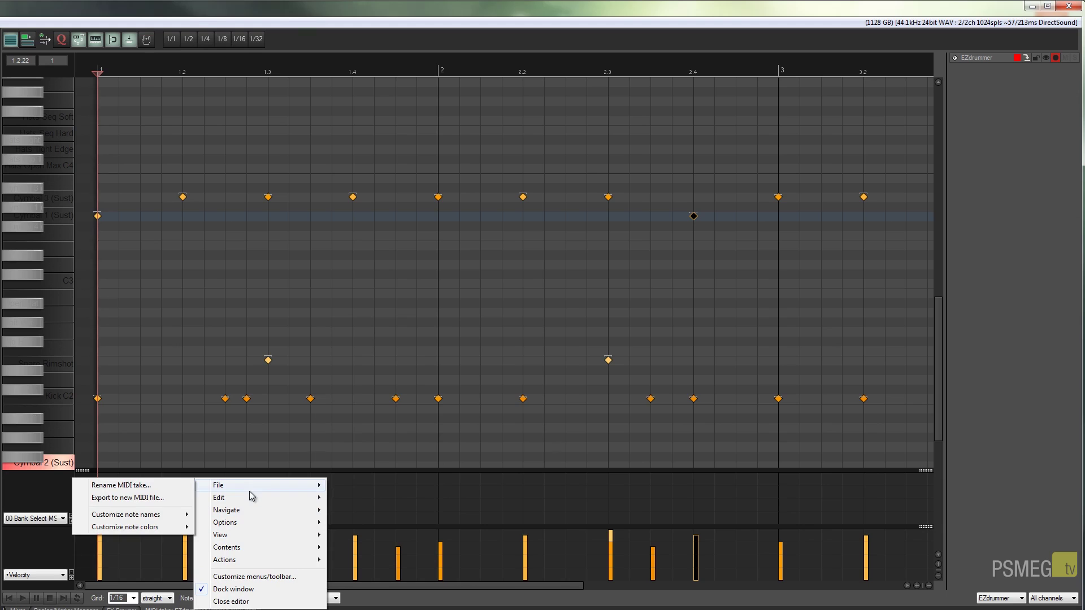
mouse_move(250, 500)
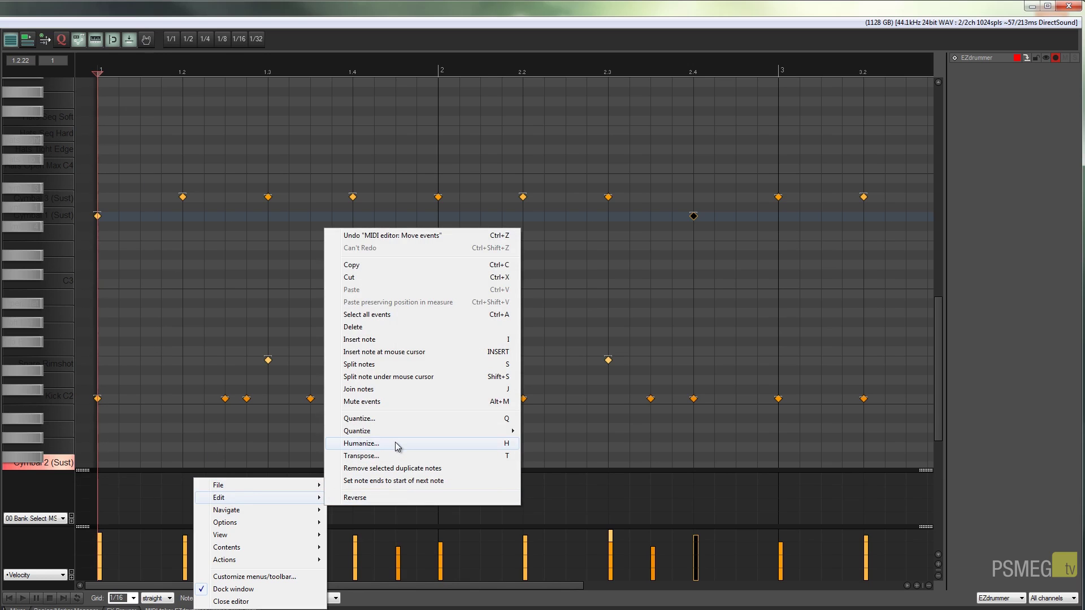
key("Escape")
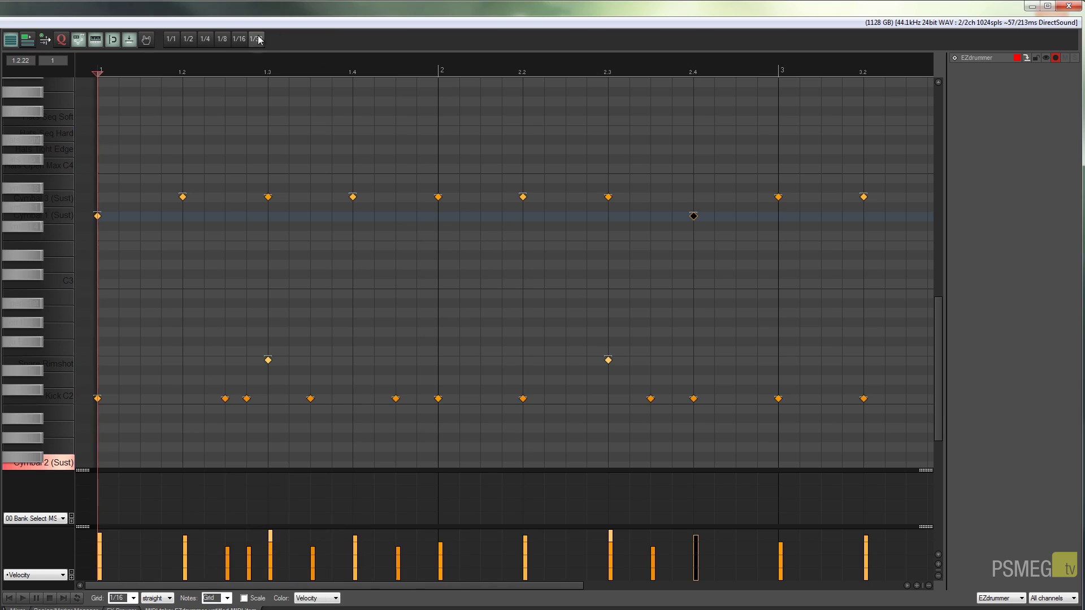
Humanize all notes with 5% timing randomisation and 0 velocity randomisation.
left_click(147, 39)
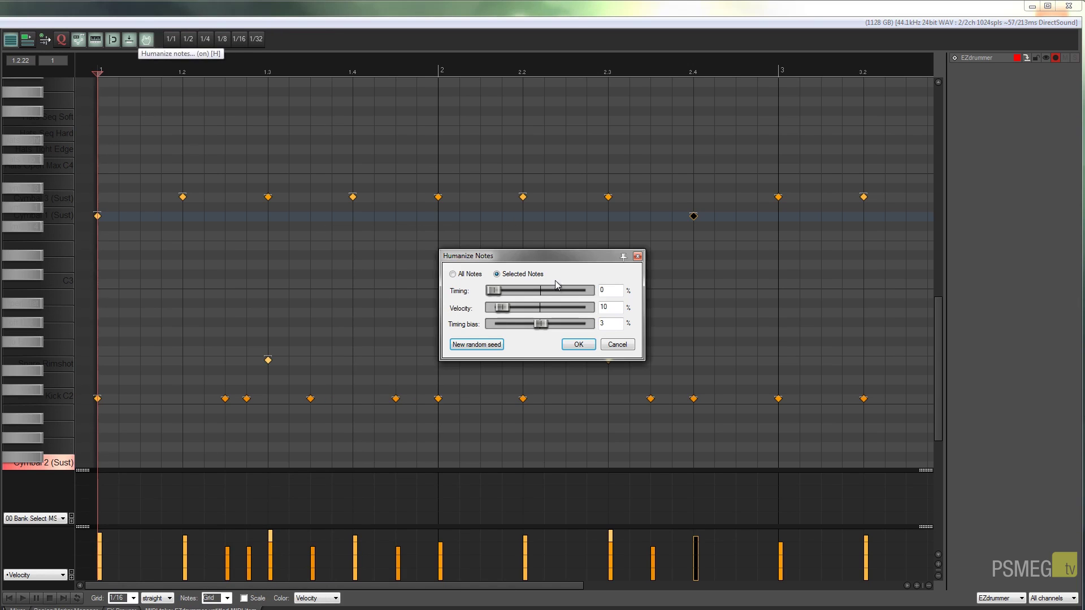
left_click_drag(546, 249, 362, 136)
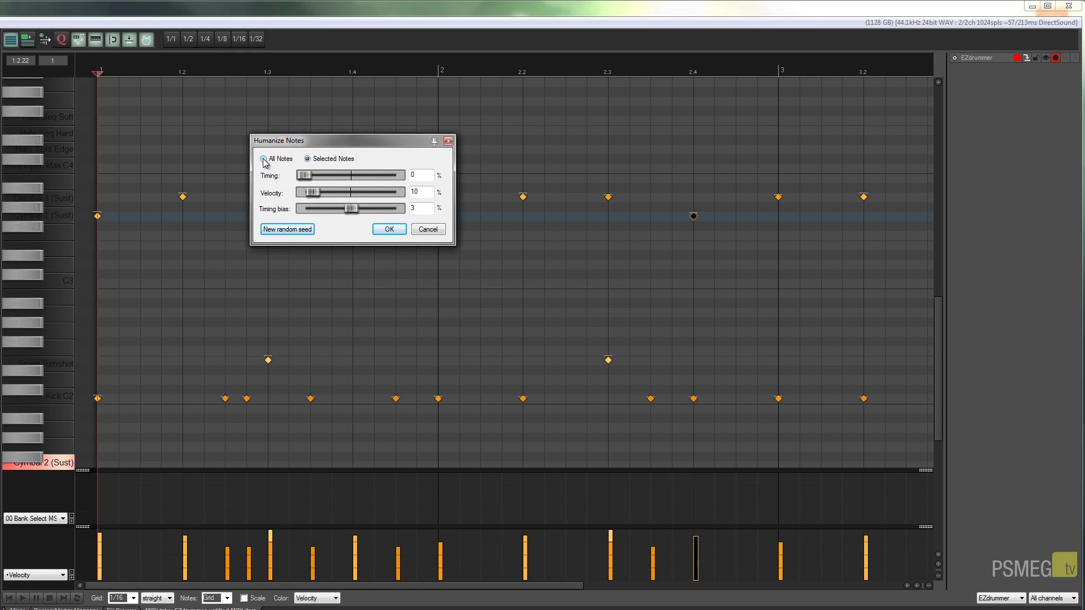
left_click_drag(339, 146, 308, 137)
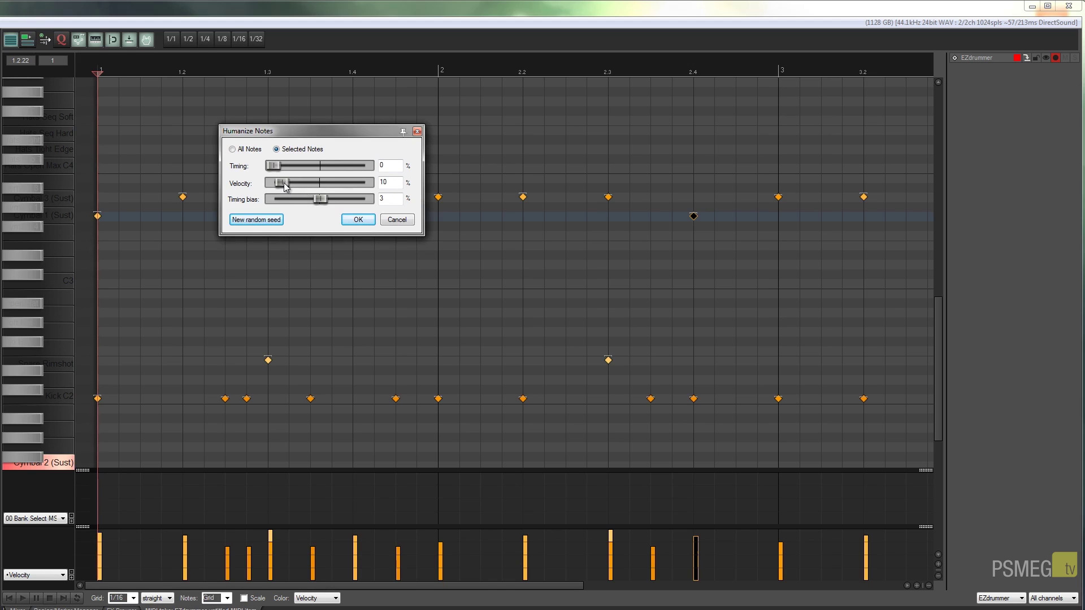
left_click_drag(285, 186, 273, 184)
left_click_drag(274, 167, 278, 171)
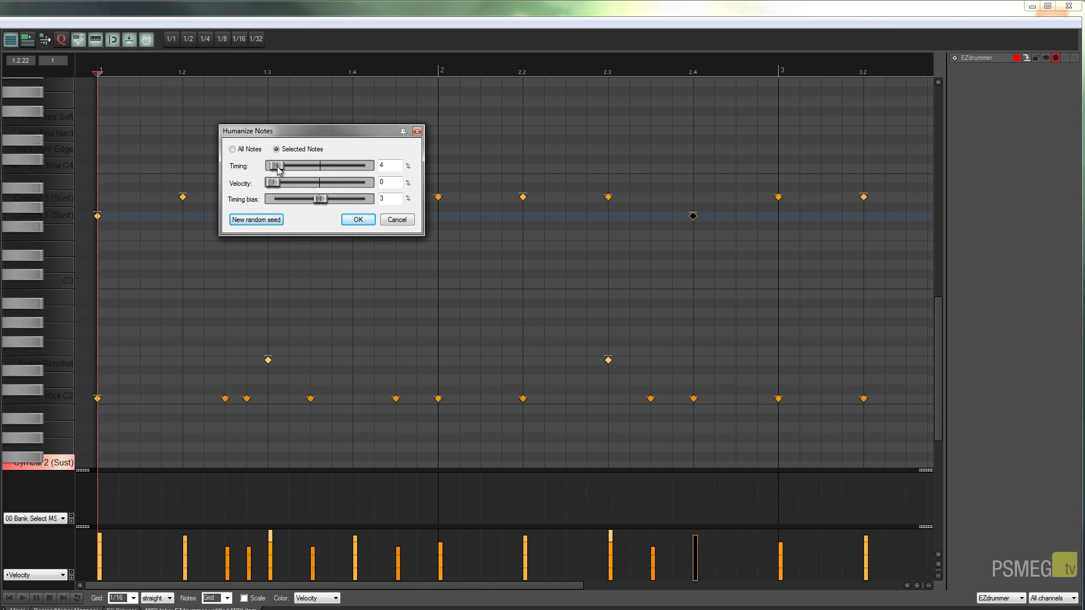
left_click_drag(278, 171, 279, 170)
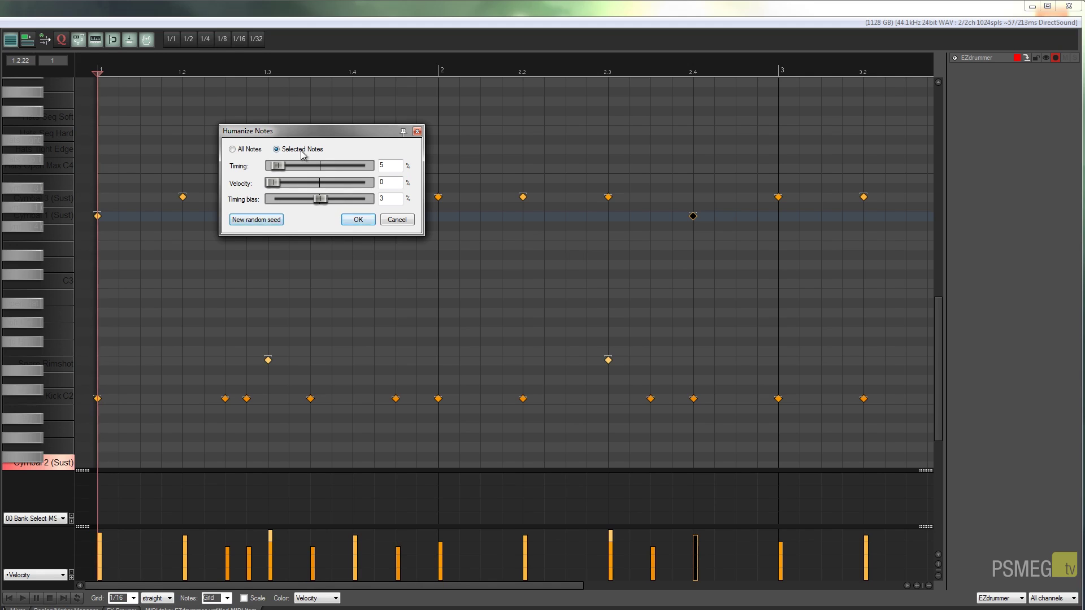
left_click(261, 151)
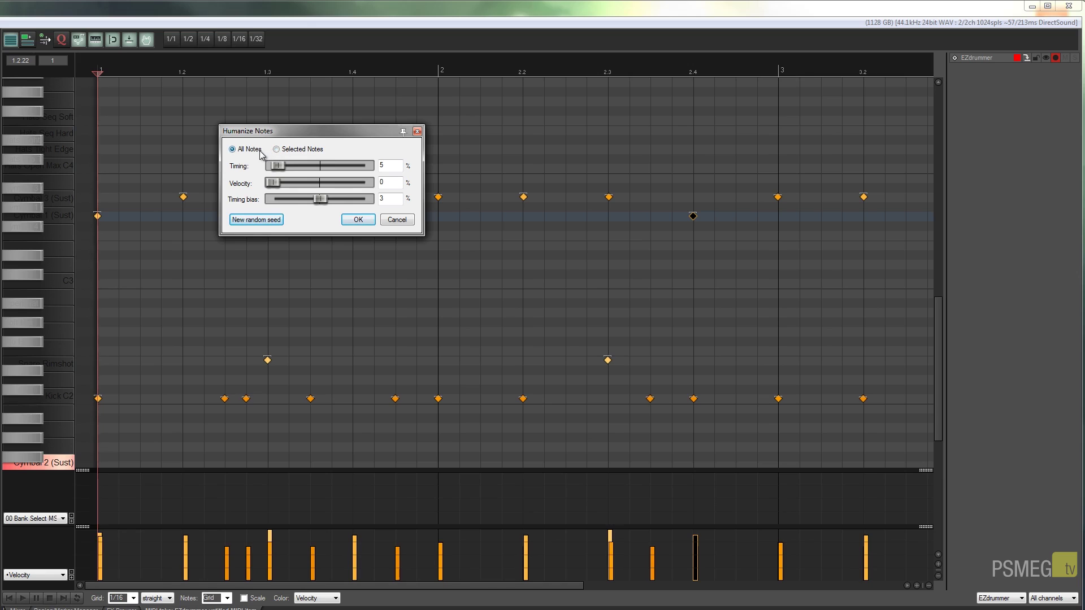
left_click(361, 221)
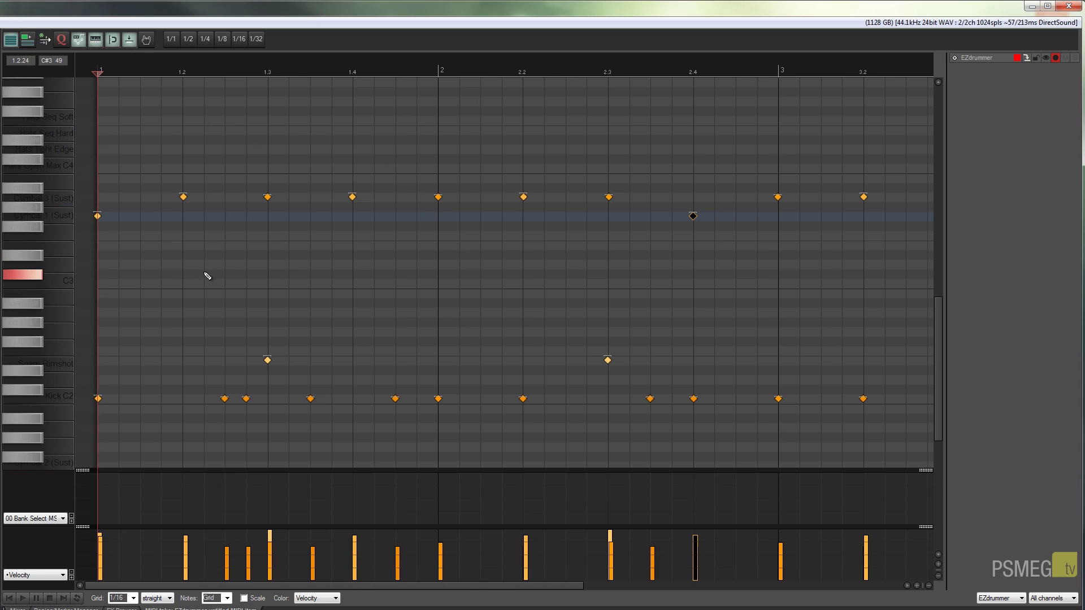
Zoom out and scroll to show the Kick and Snare rows across bars 1–4.
scroll(287, 249, "up", 1)
scroll(288, 244, "up", 3)
scroll(368, 248, "up", 1)
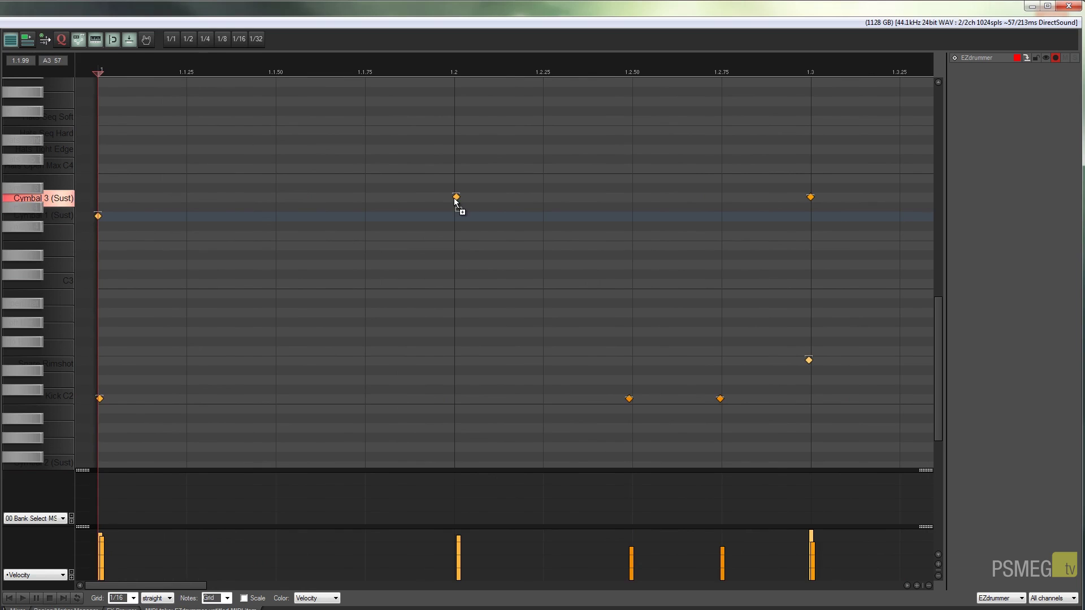
scroll(453, 198, "up", 2)
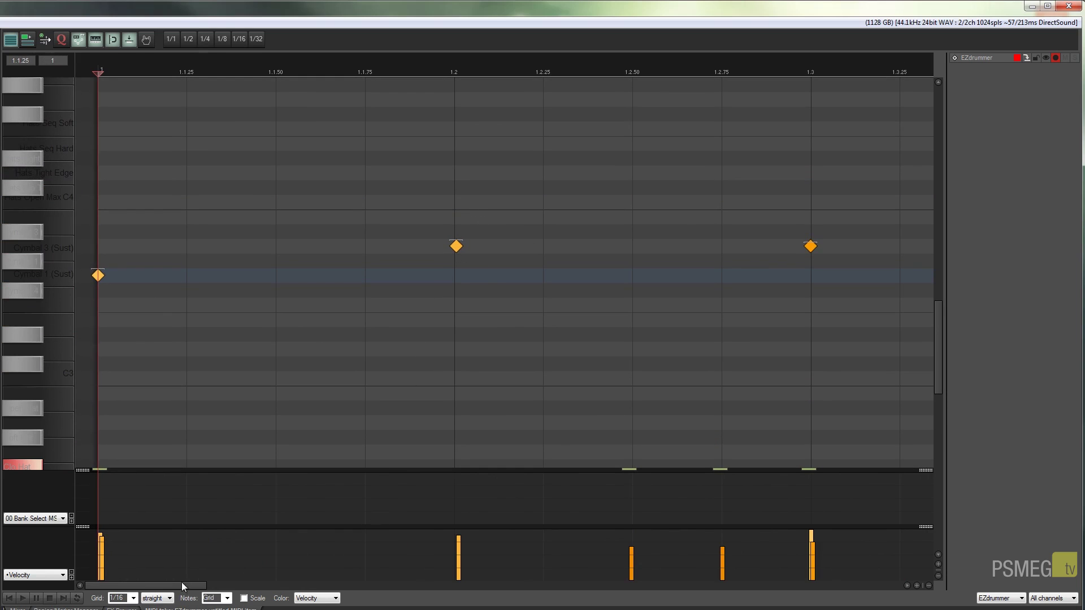
scroll(174, 582, "right", 1)
left_click_drag(174, 581, 276, 591)
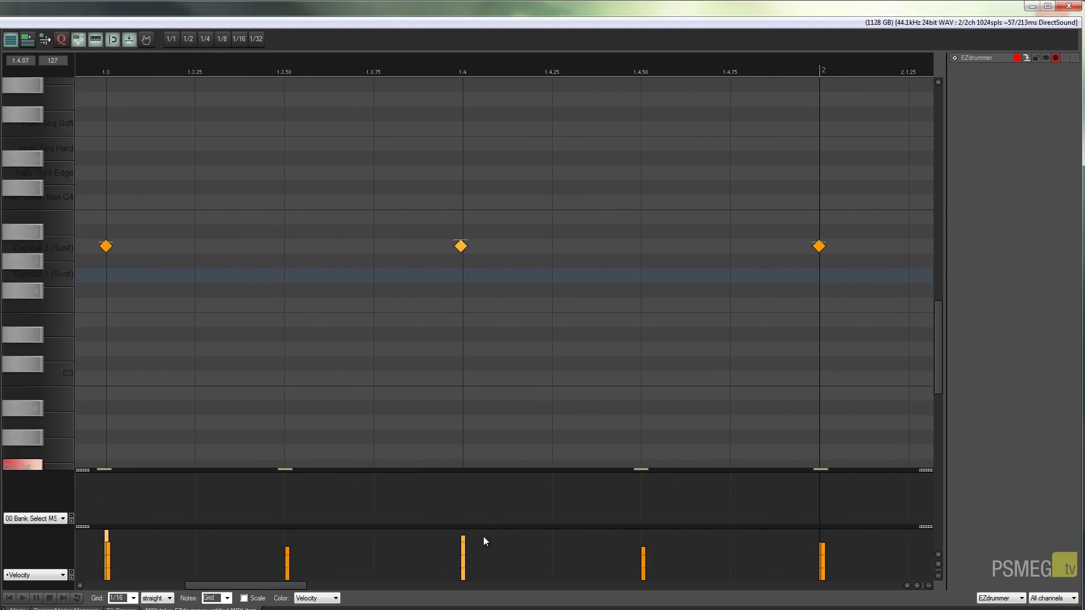
left_click_drag(939, 330, 947, 395)
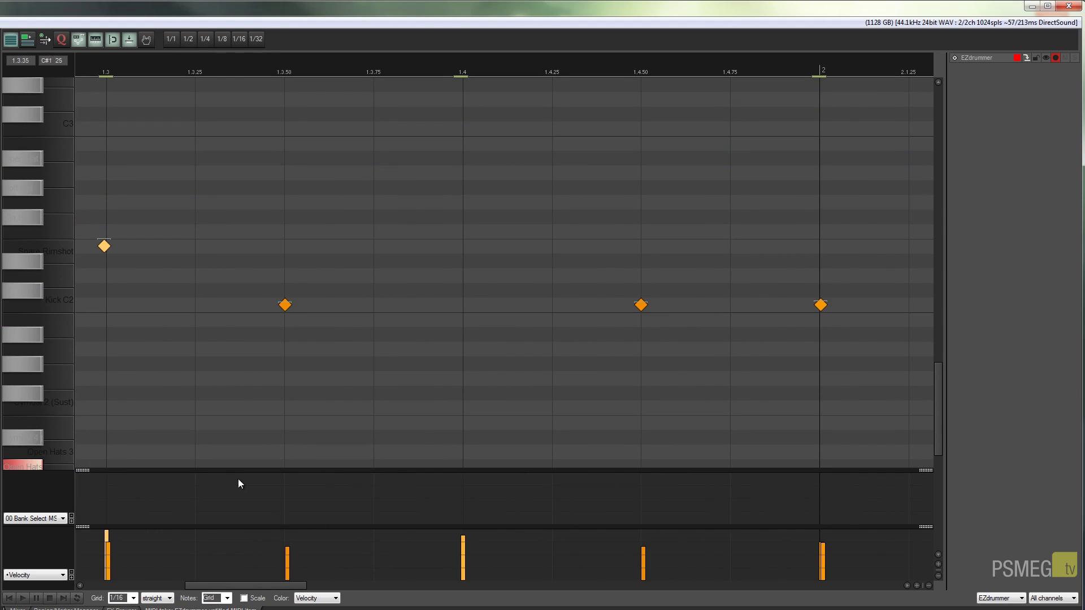
left_click_drag(276, 589, 176, 590)
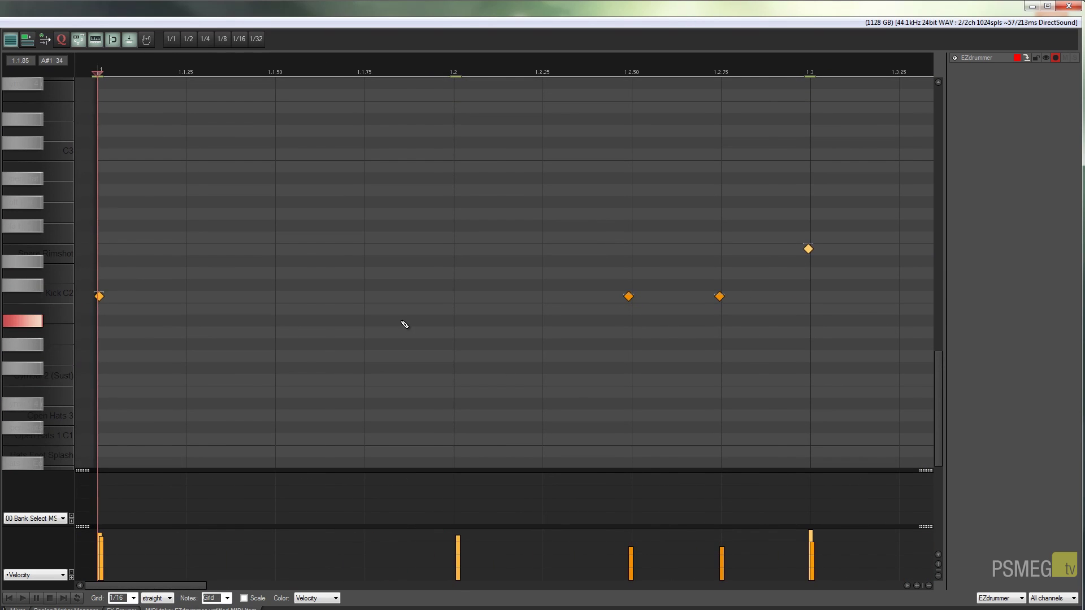
scroll(402, 323, "down", 5)
scroll(404, 324, "down", 3)
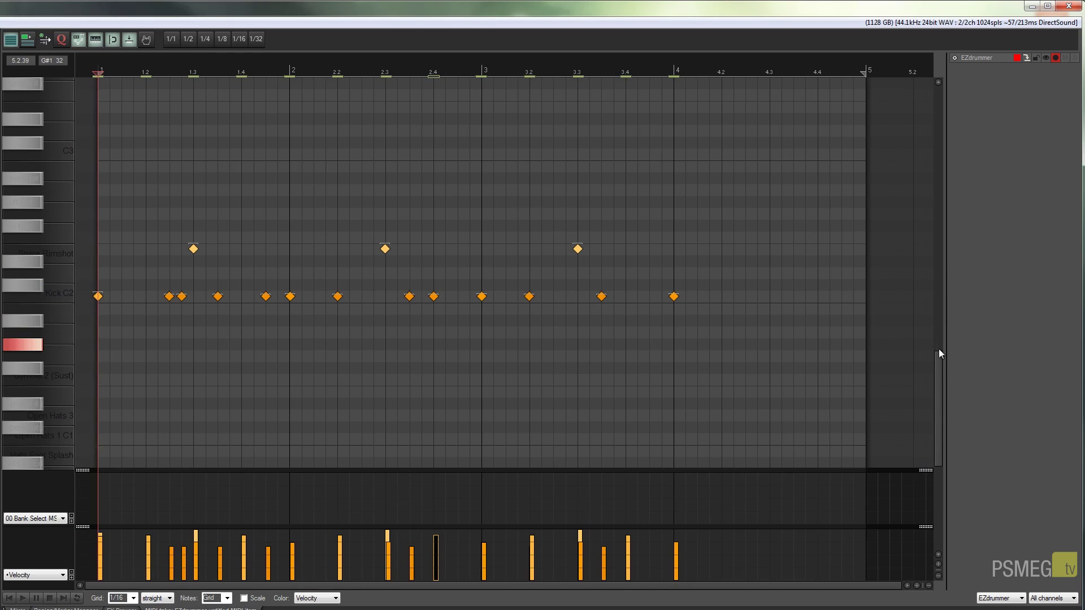
scroll(939, 354, "up", 1)
left_click_drag(939, 355, 940, 340)
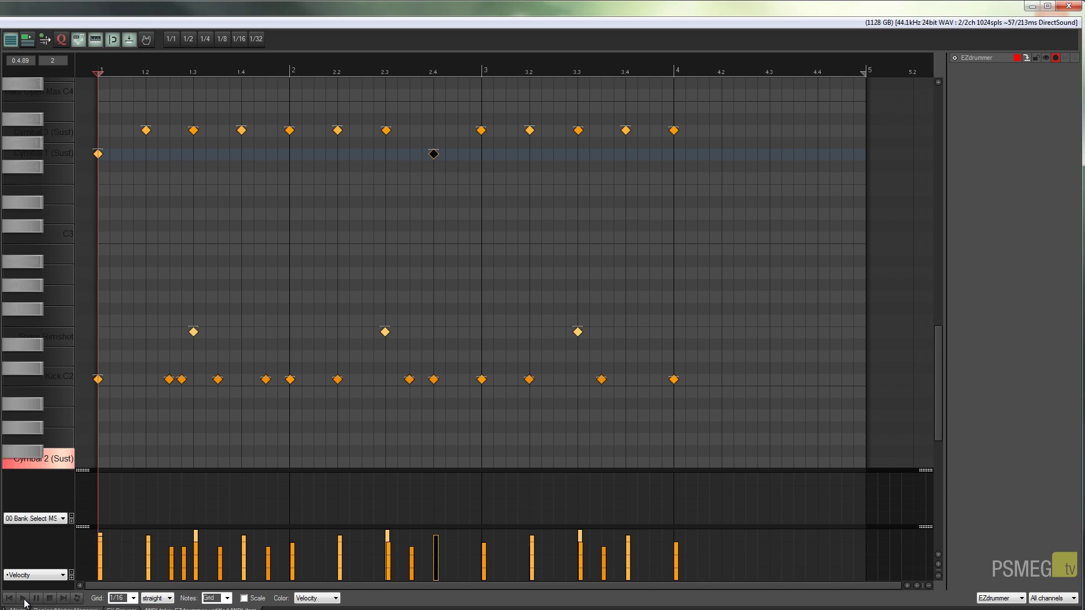
left_click(23, 599)
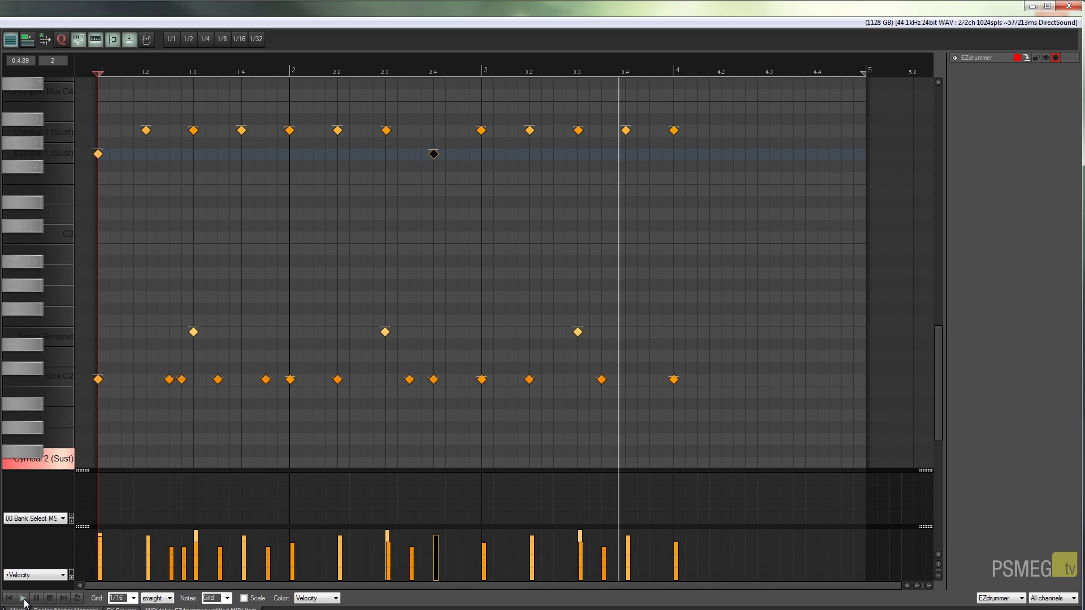
left_click(49, 598)
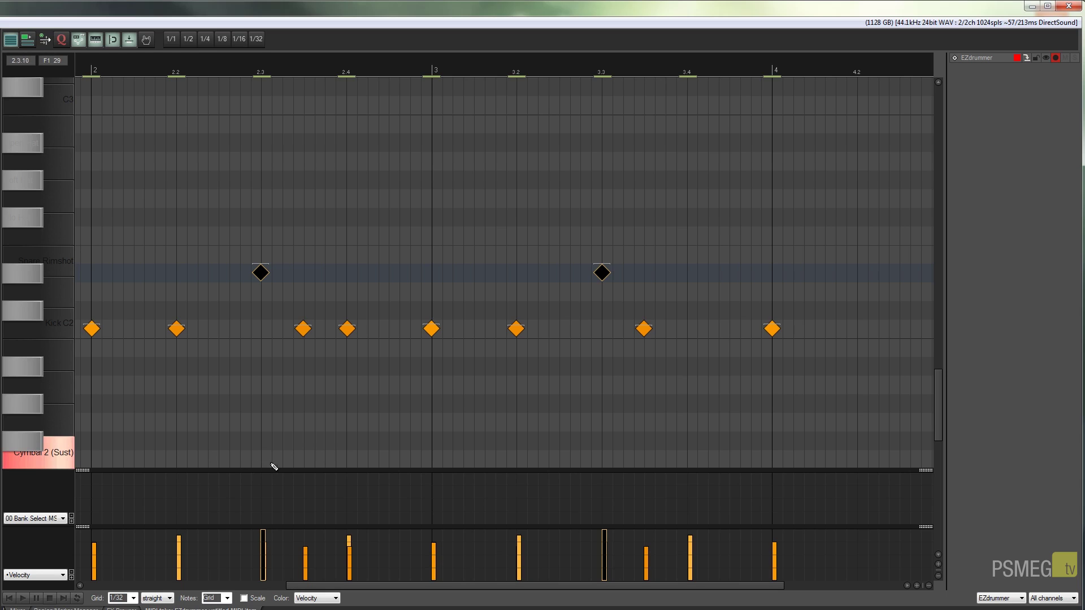
Delete the kick between 2.3 and 2.4 and set the grid to 1/16.
left_click(304, 333)
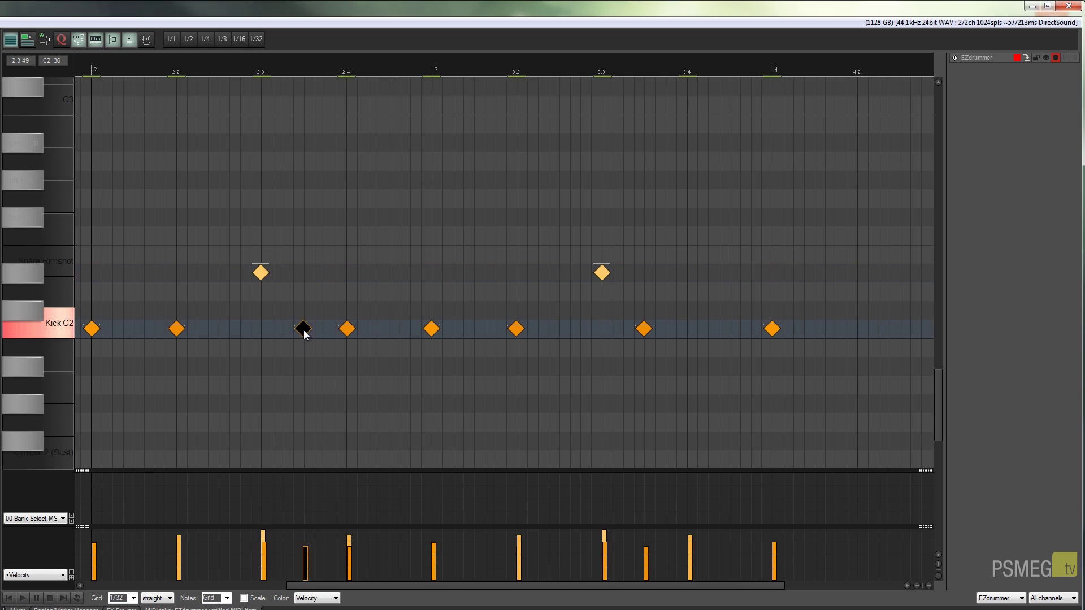
left_click(132, 598)
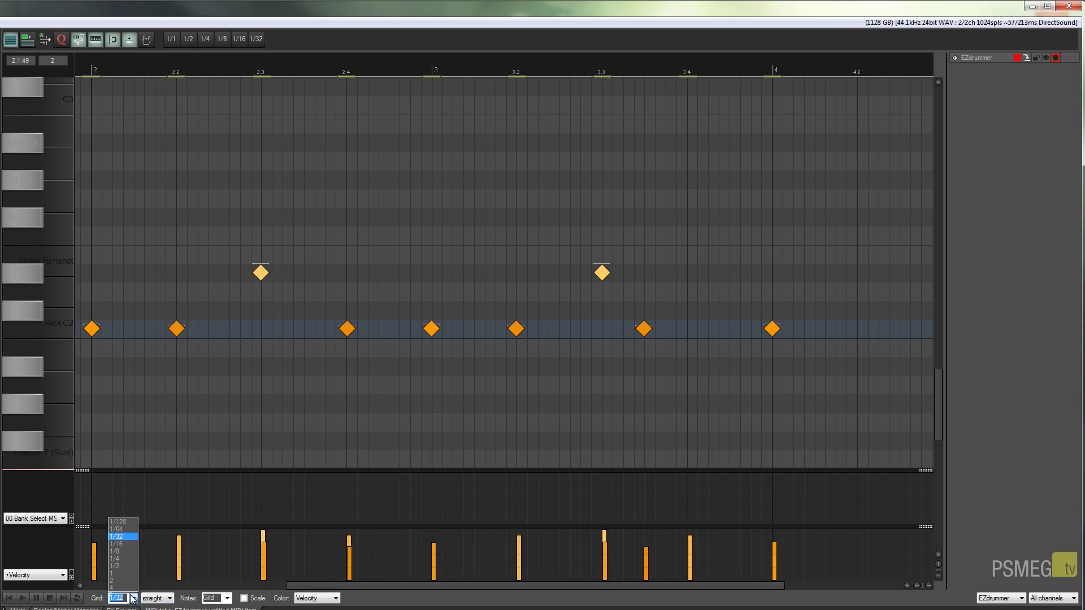
left_click(122, 545)
scroll(298, 336, "up", 4)
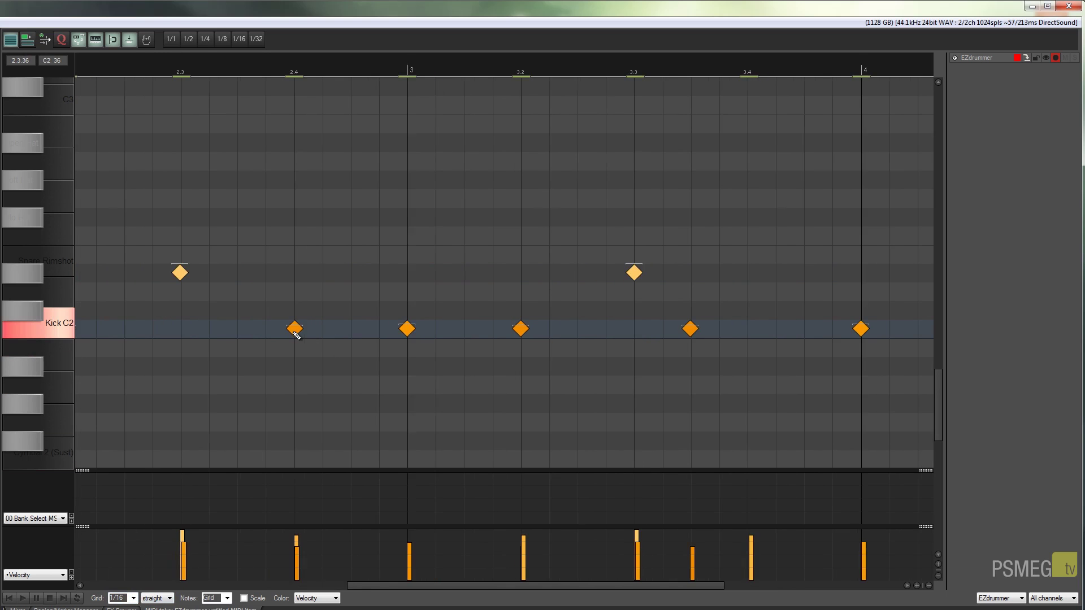
left_click_drag(431, 582, 313, 576)
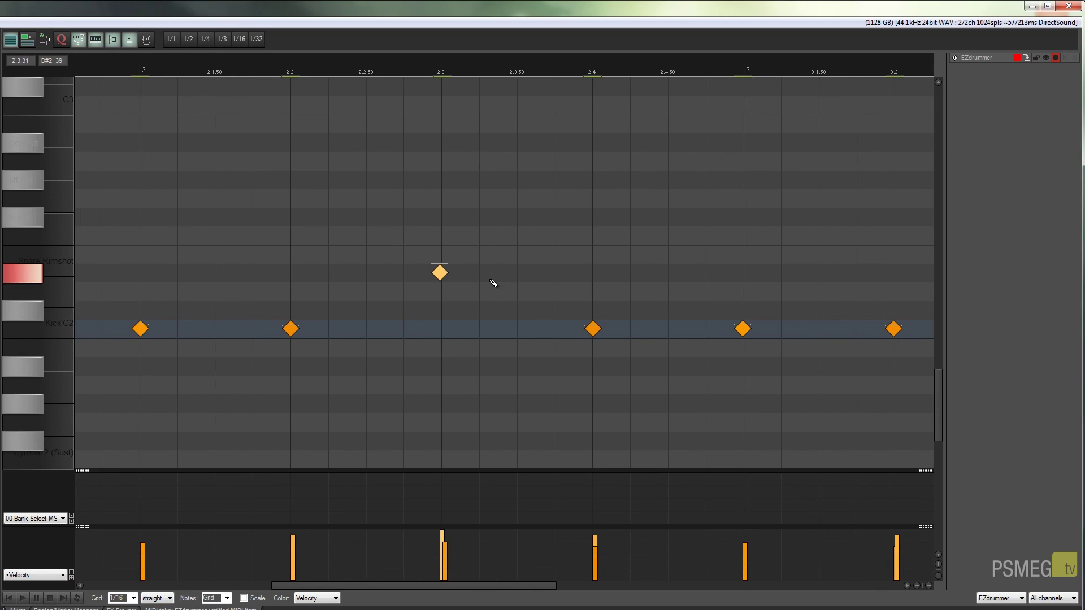
Pencil a ghost Snare Rimshot note at 2.3.50 just after the snare hit.
left_click(518, 274)
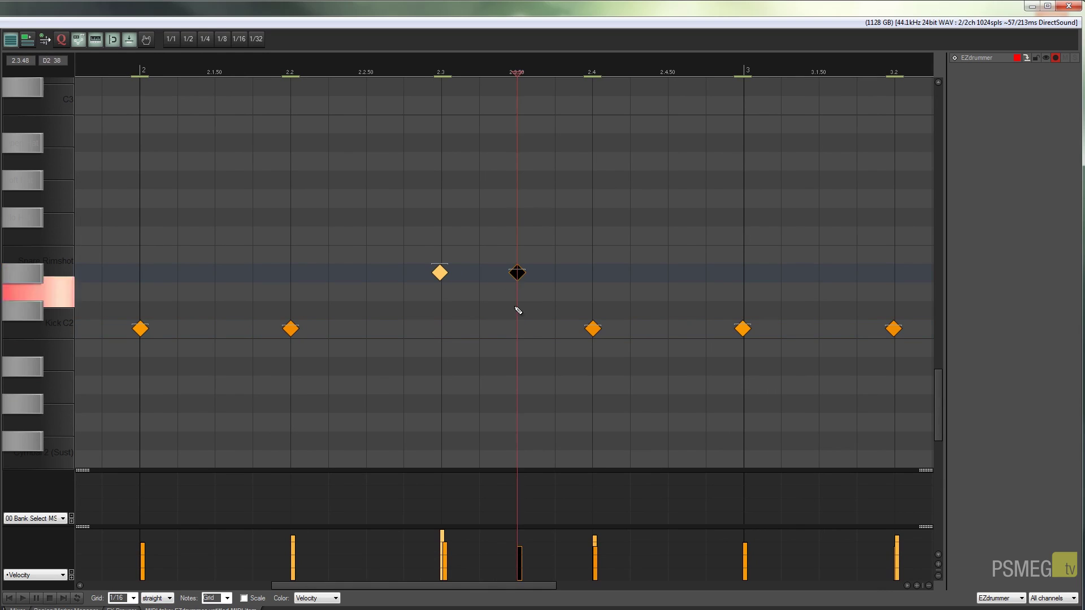
left_click_drag(520, 547, 520, 535)
left_click_drag(444, 541, 443, 541)
left_click(177, 283)
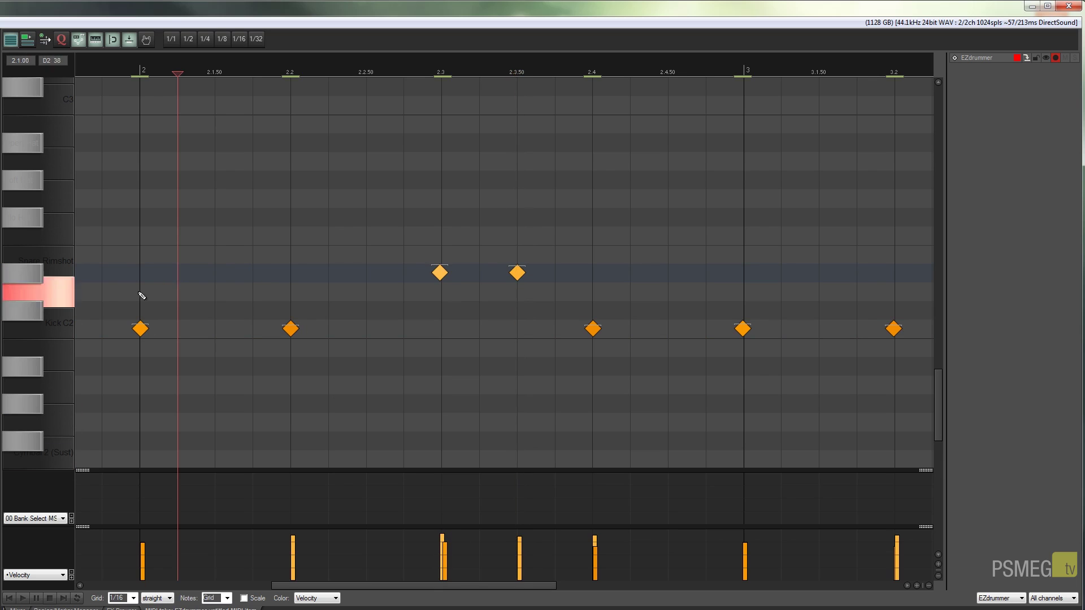
Play back from bar 2, then lower the ghost note's velocity to 54.
left_click(107, 277)
key("space")
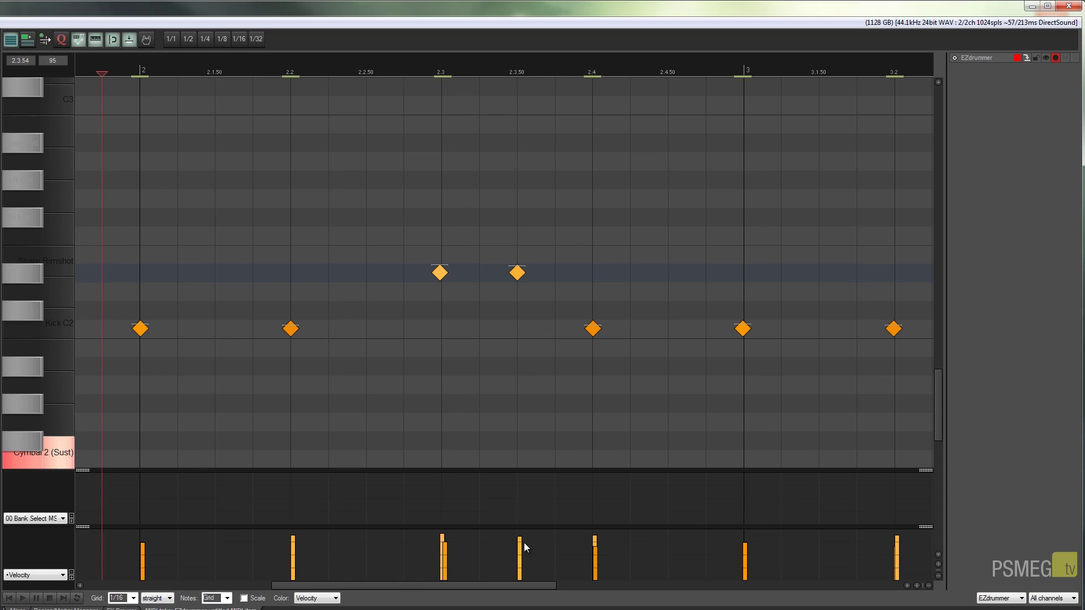
left_click(517, 273)
left_click_drag(521, 545, 521, 569)
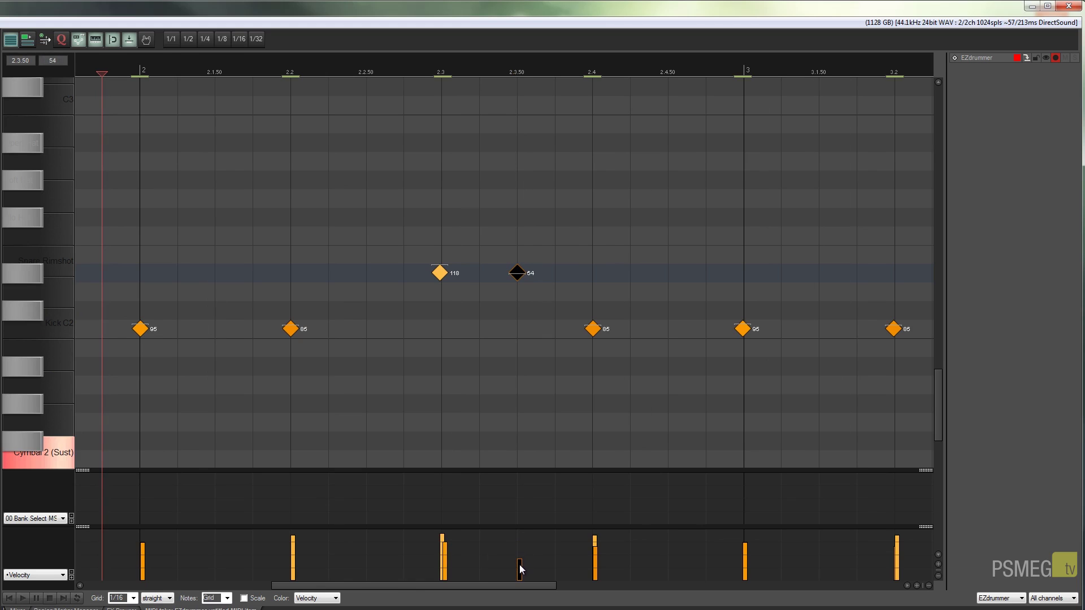
left_click(518, 273)
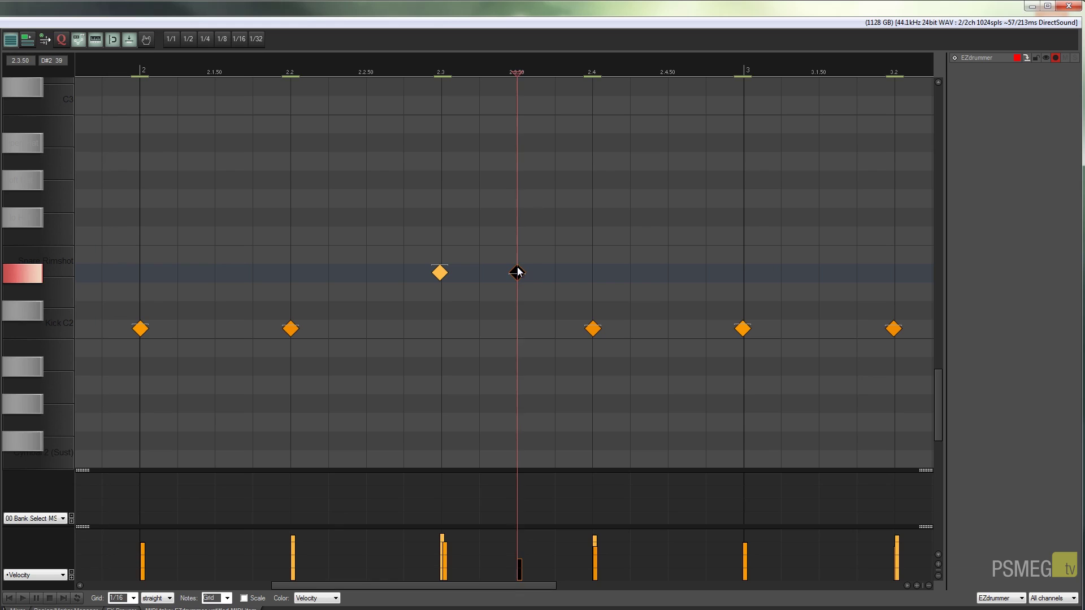
Play the beat back from the start of the project.
left_click(9, 600)
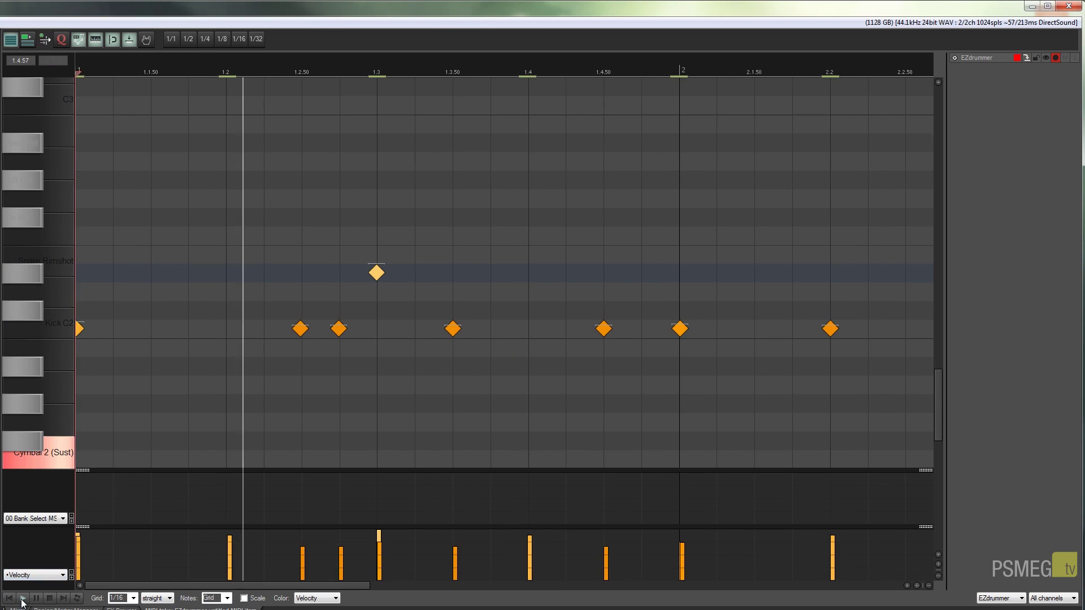
left_click(22, 600)
key("space")
scroll(335, 524, "down", 2)
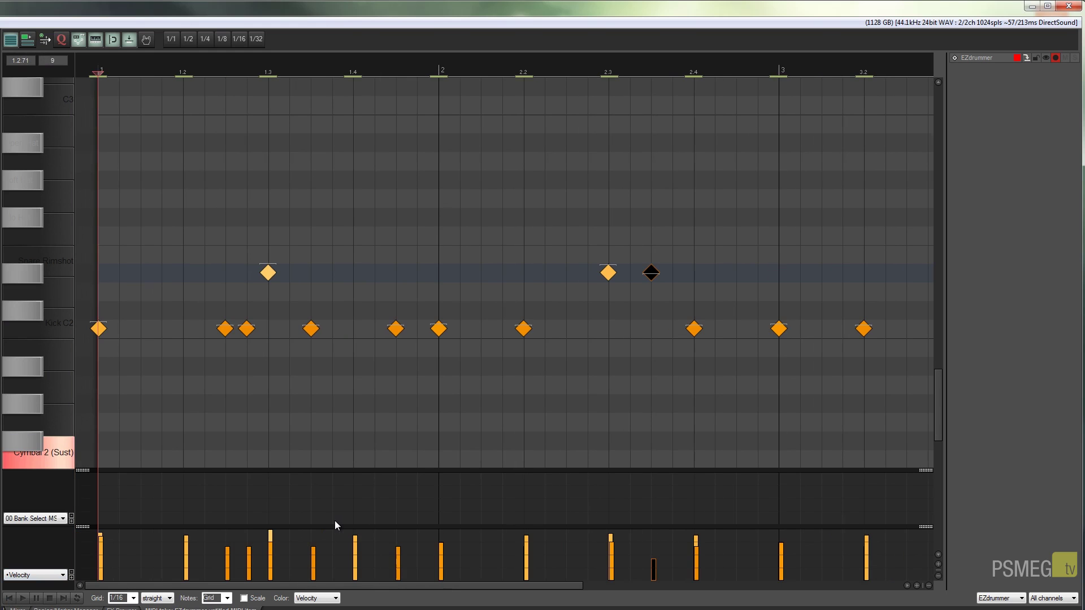
key("space")
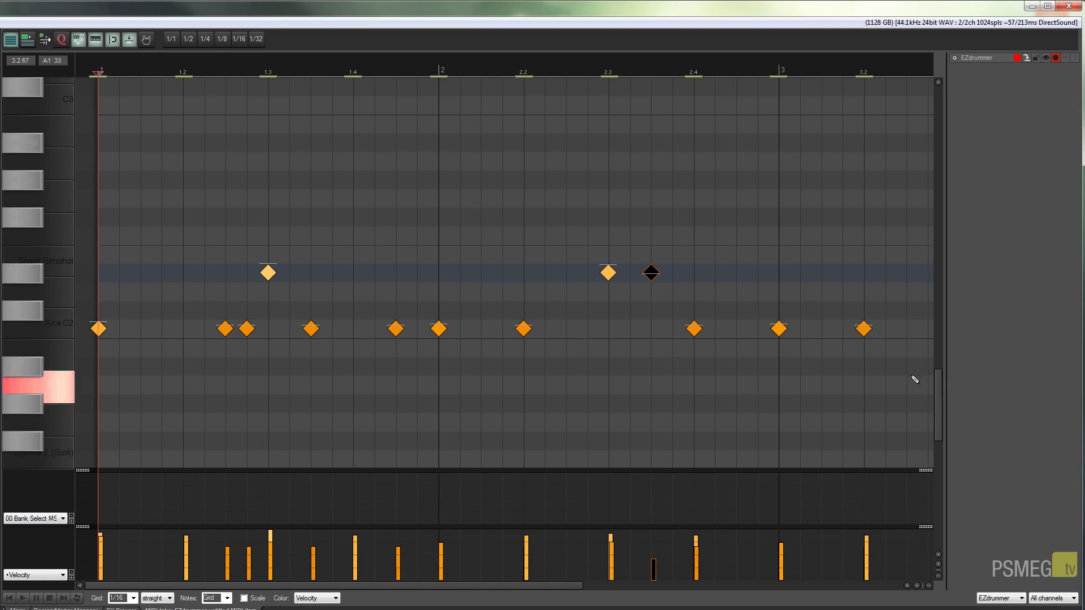
scroll(721, 380, "down", 3)
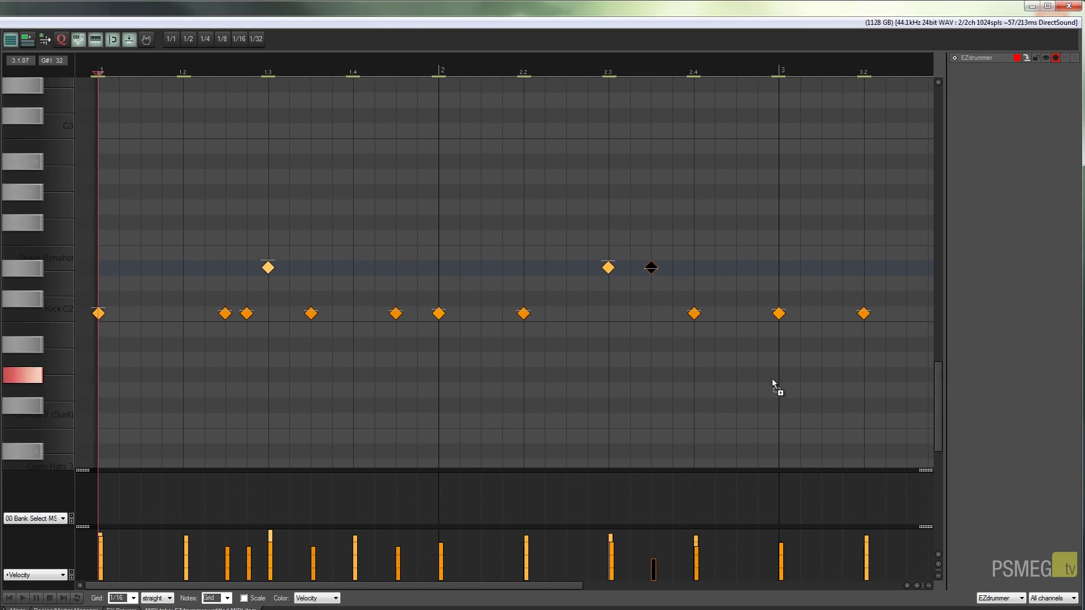
Move the eight Cymbal 3 (Sust) notes up onto the Hats Tight row.
left_click_drag(937, 374, 937, 311)
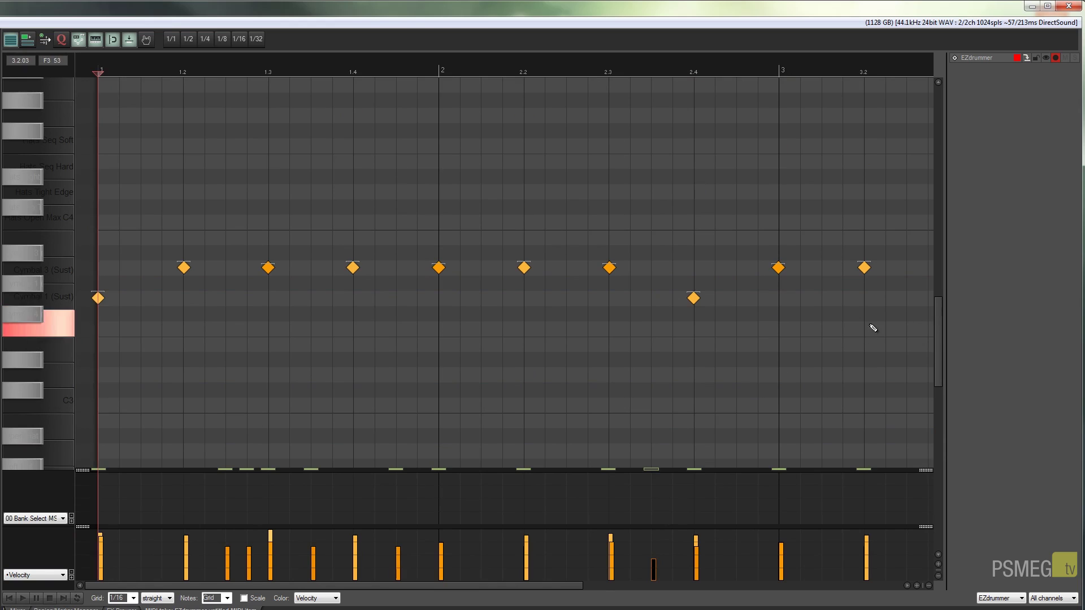
left_click_drag(888, 279, 87, 243)
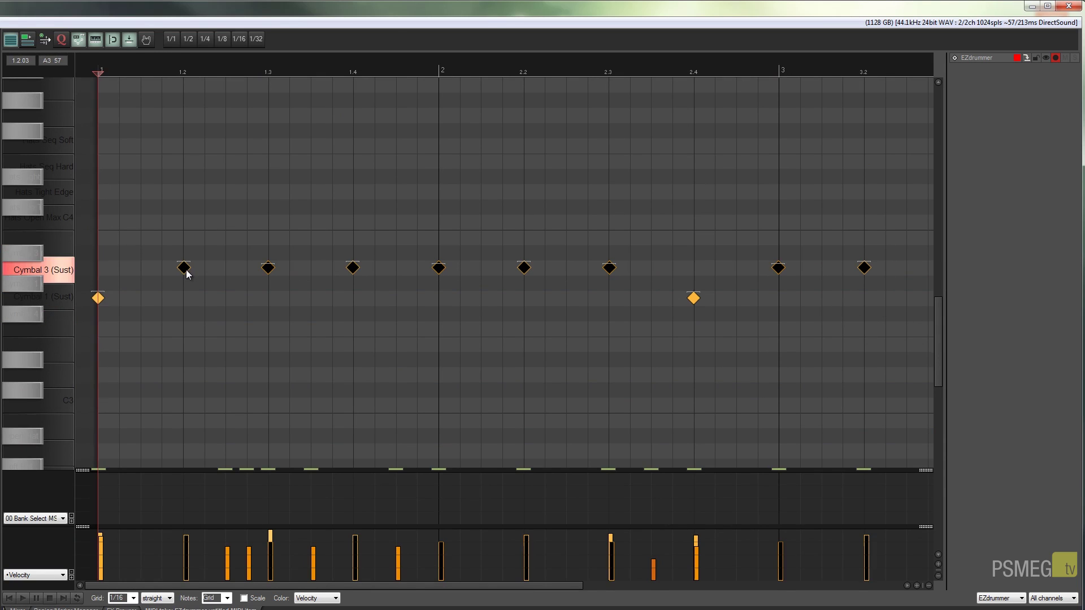
left_click_drag(186, 271, 193, 182)
left_click_drag(936, 307, 932, 362)
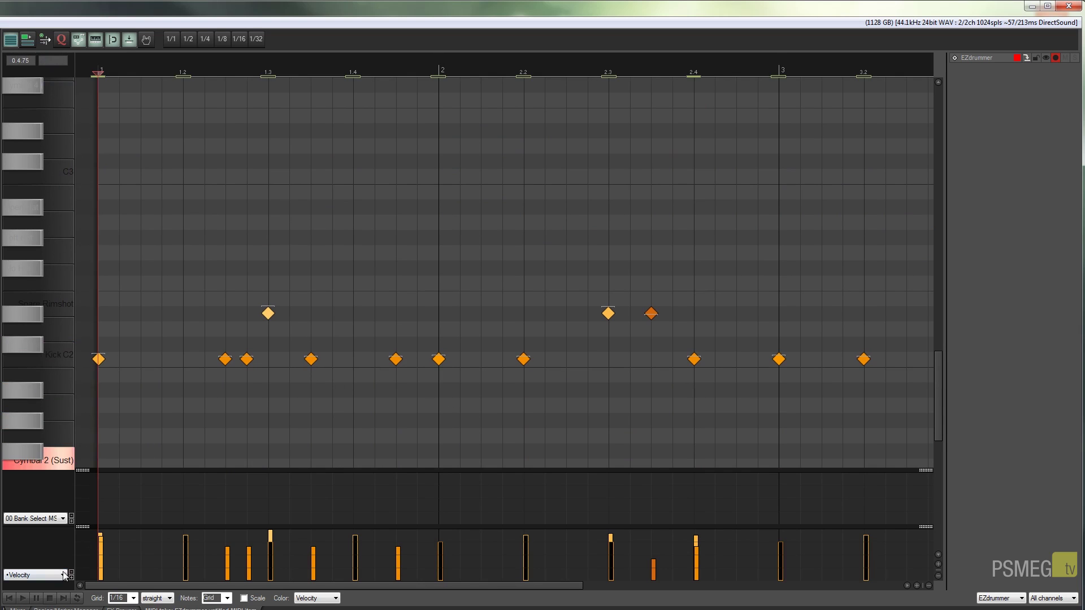
Audition the beat from bar 2, checking the ghost note after the bar-2 snare.
left_click(481, 323)
key("space")
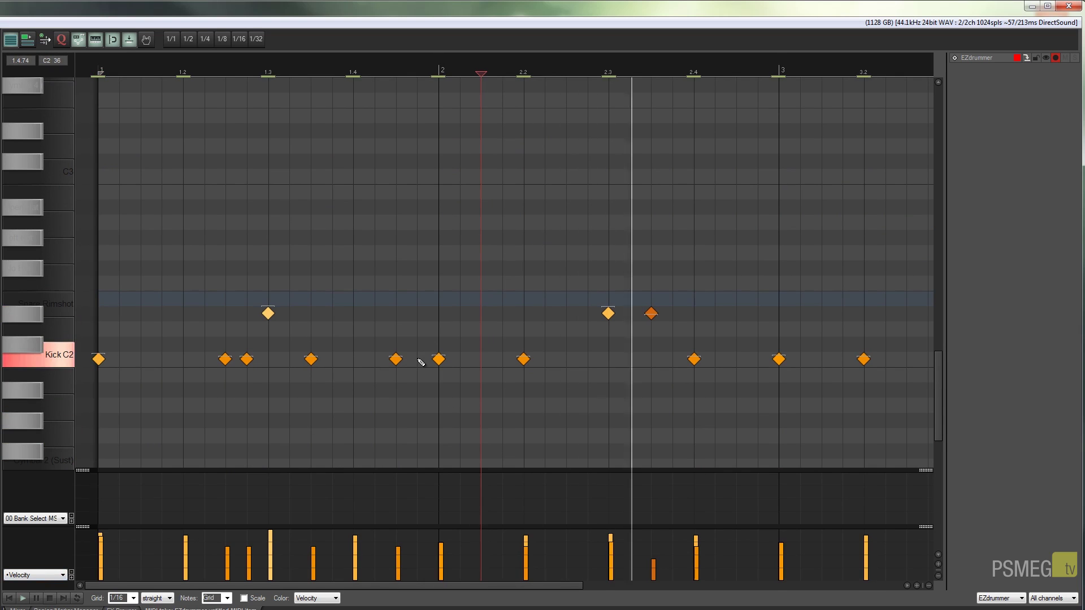
key("space")
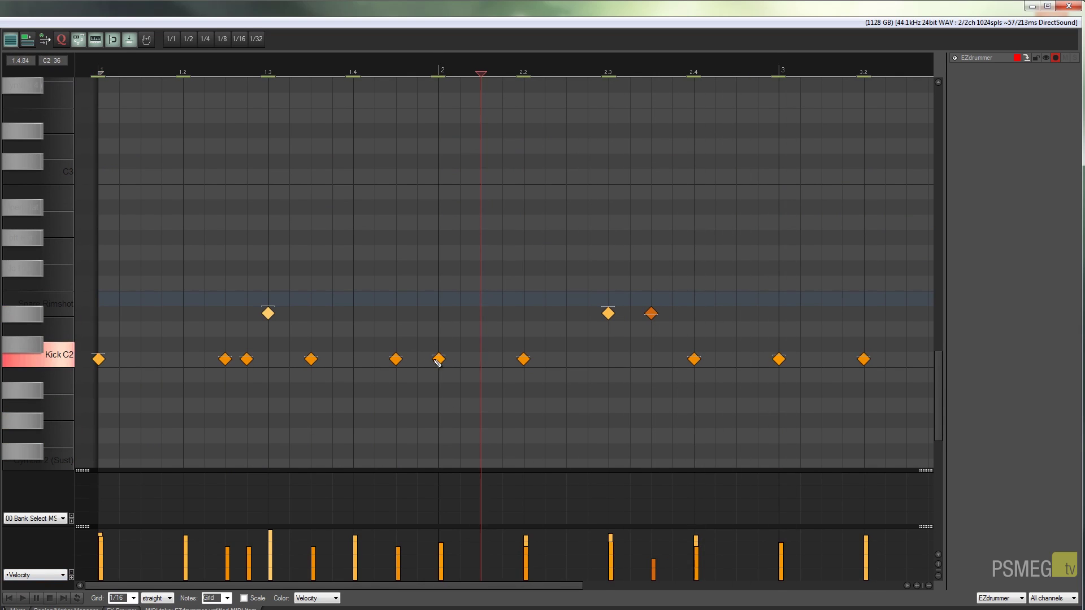
left_click(651, 314)
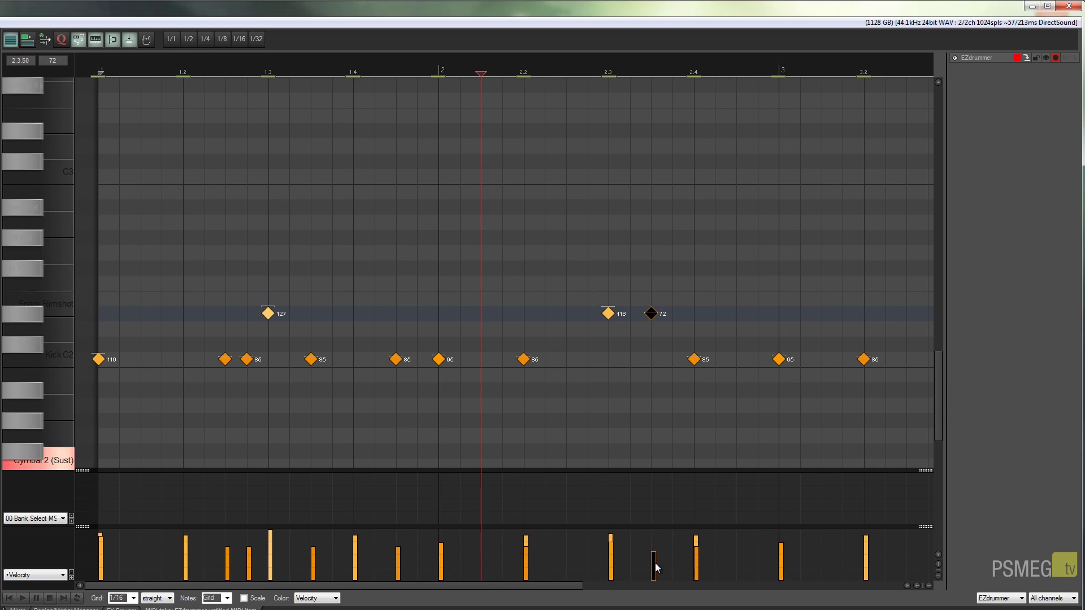
left_click(429, 295)
key("space")
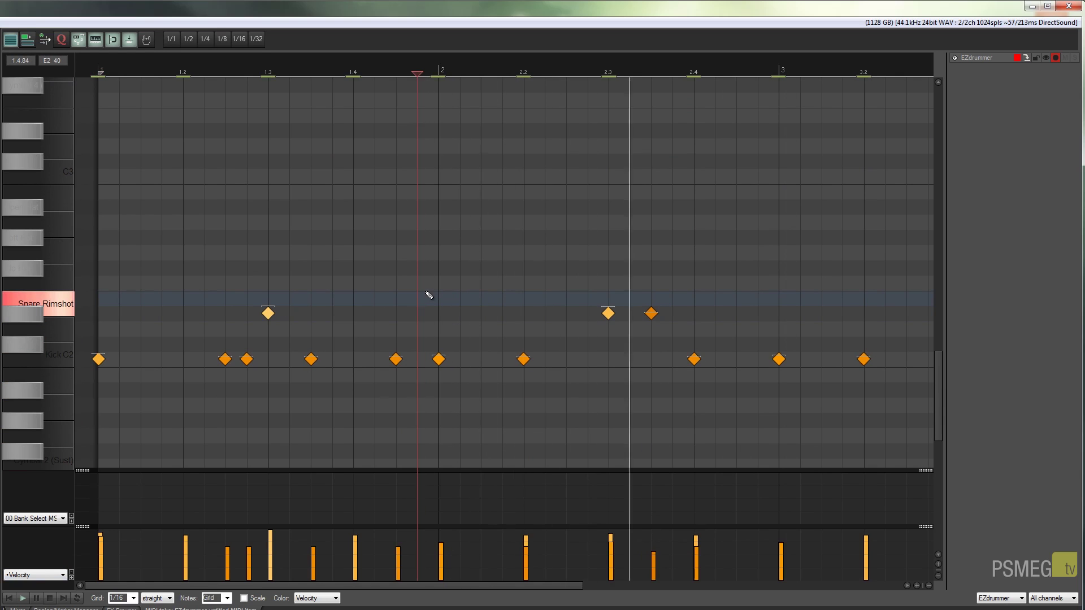
key("space")
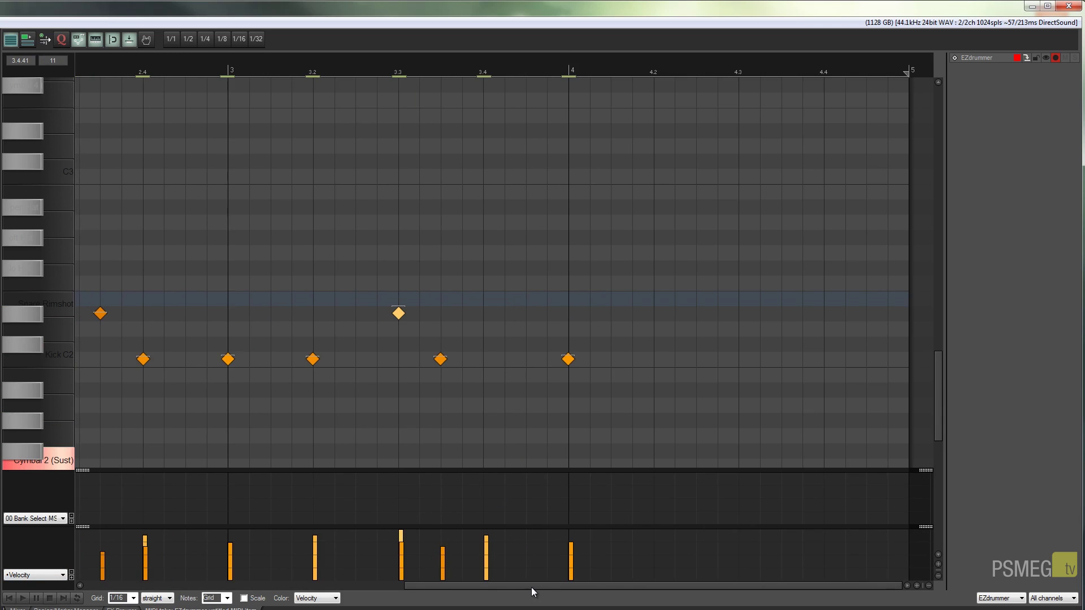
Replace the kick after the first snare hit with a ghost snare note and quiet the second ghost.
left_click_drag(531, 586, 171, 568)
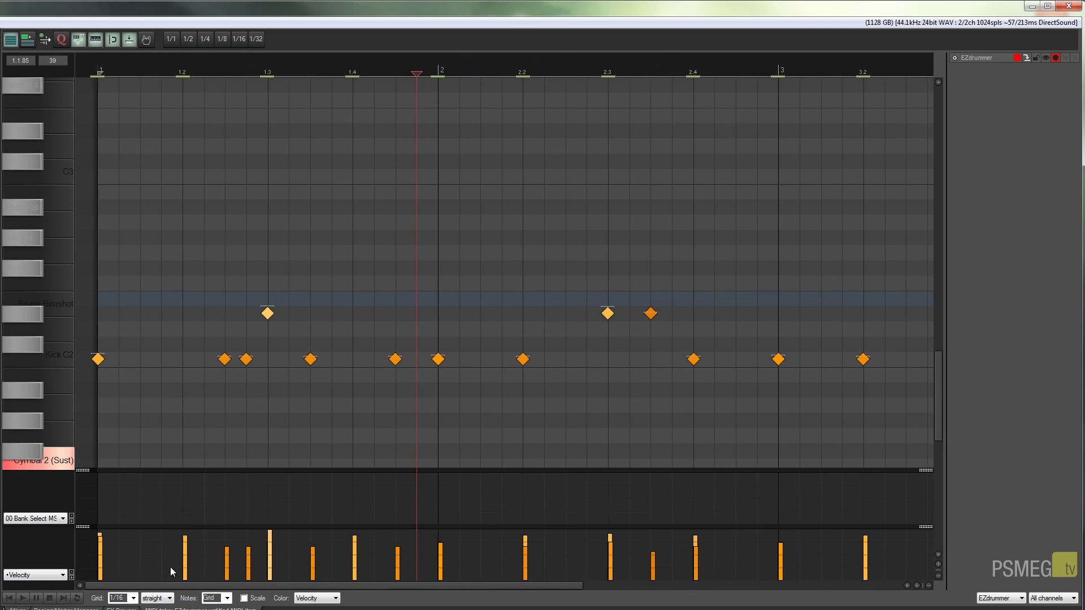
double_click(310, 360)
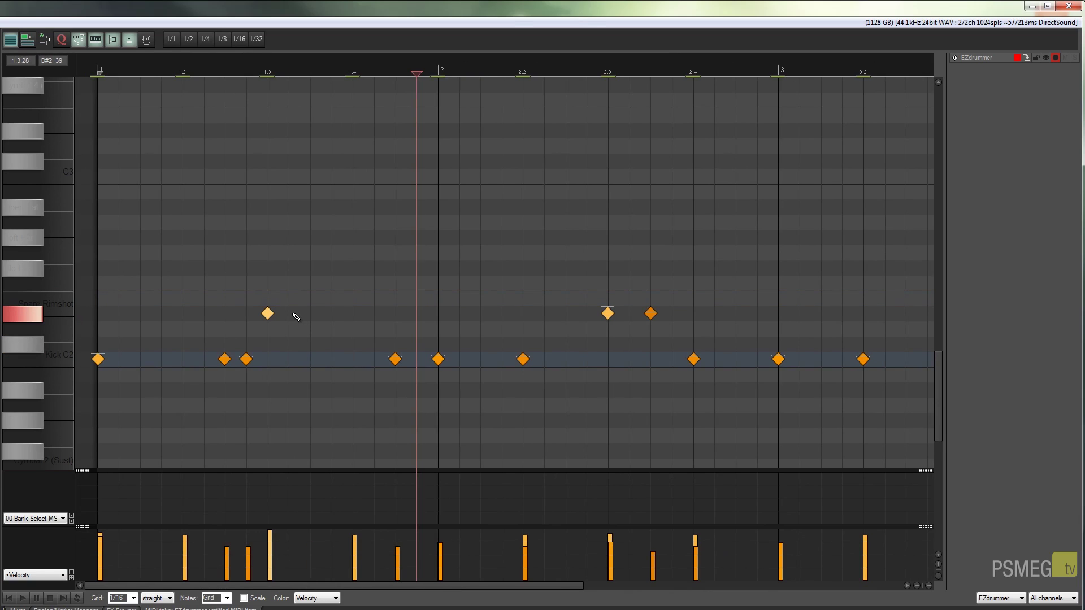
left_click(310, 314)
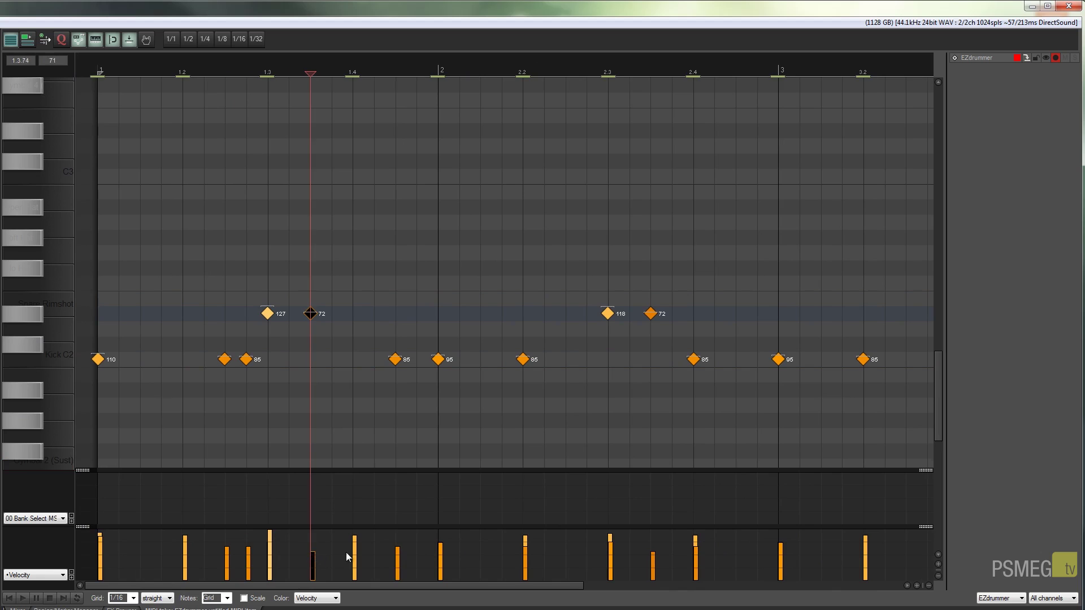
left_click(650, 313)
left_click(650, 555)
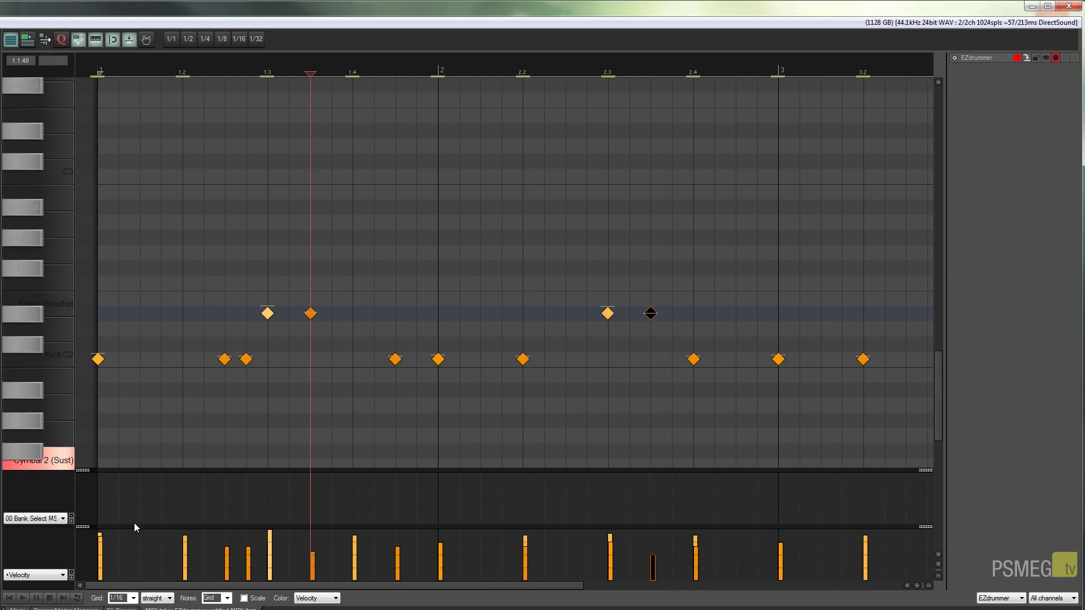
Play the beat from the start, then add a ghost snare note before a snare hit at velocity 67.
left_click(8, 600)
left_click(23, 602)
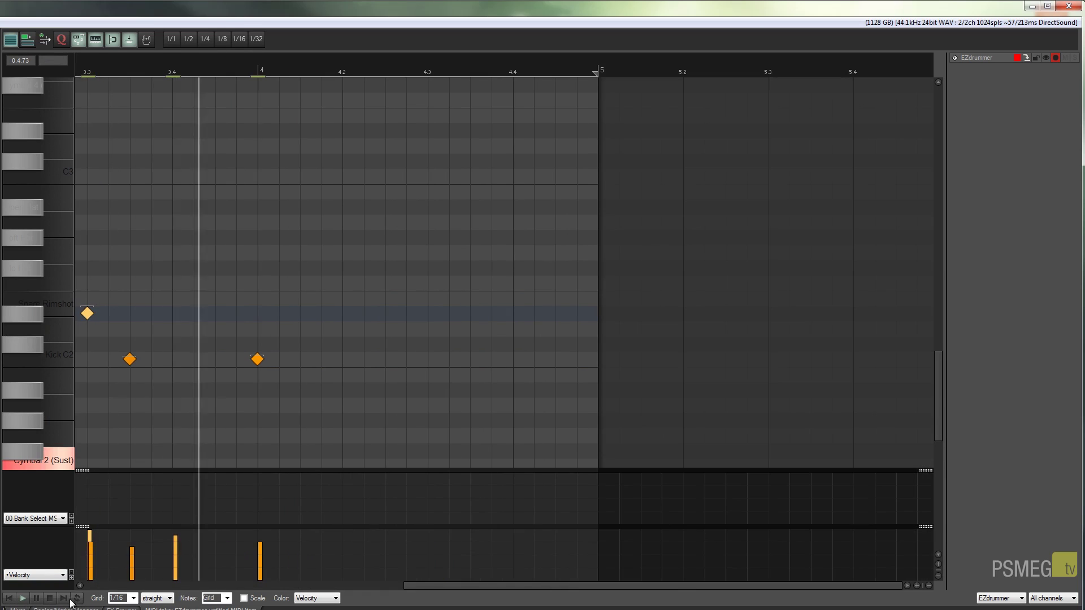
left_click(49, 599)
left_click_drag(447, 585, 208, 585)
left_click(429, 314)
left_click_drag(428, 313, 427, 314)
Add a ghost snare note before the first snare hit, delete the two kicks beneath it, and play back.
left_click(87, 314)
left_click_drag(370, 585, 289, 585)
double_click(224, 359)
double_click(245, 359)
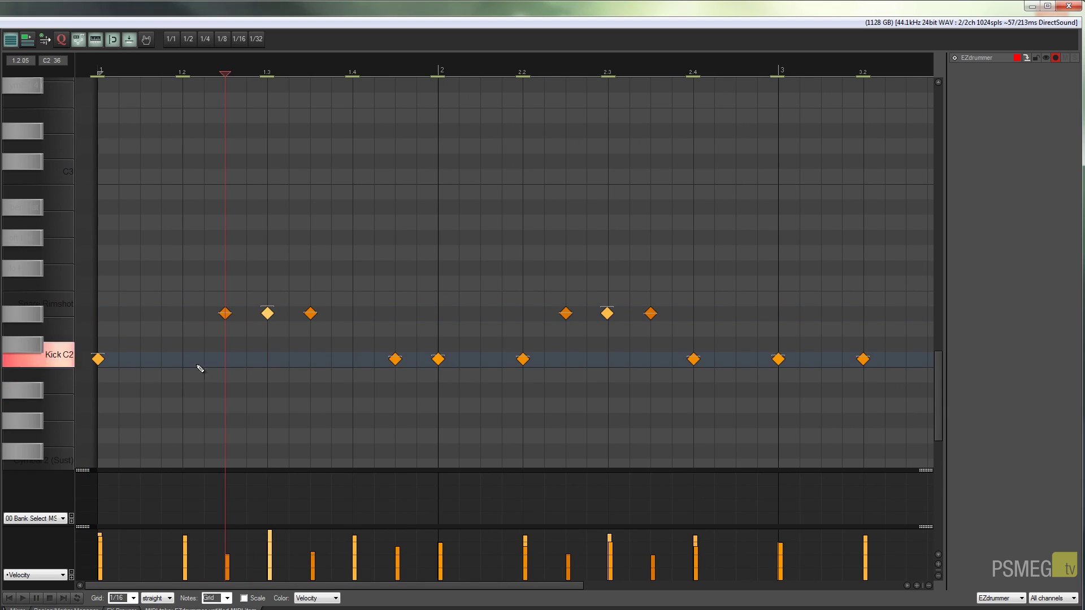
left_click(10, 598)
left_click(22, 598)
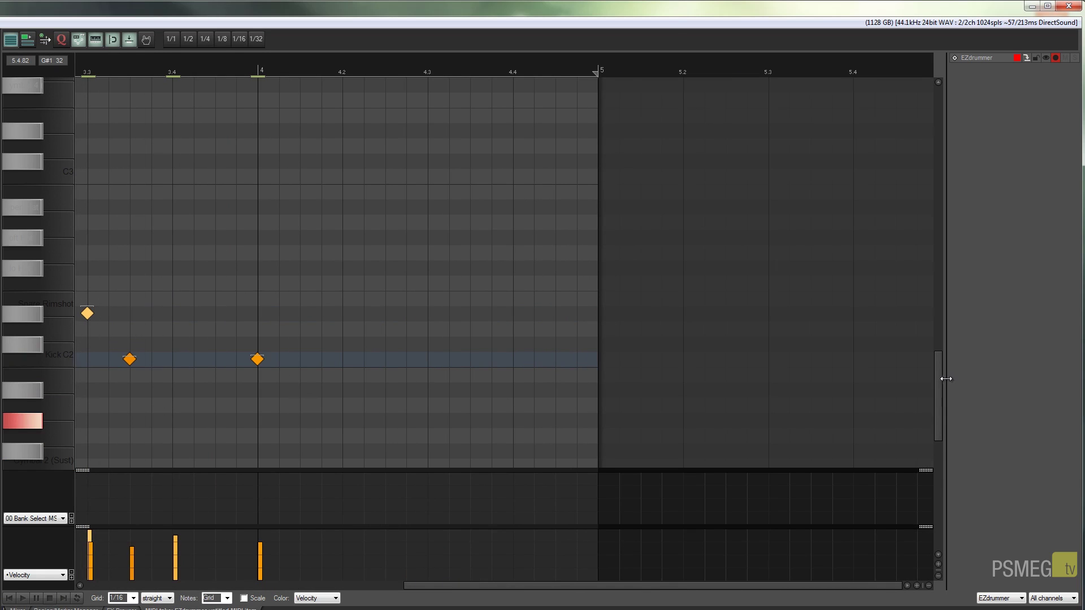
Select the three Cymbal 3 (Sust) notes.
left_click_drag(940, 381, 941, 330)
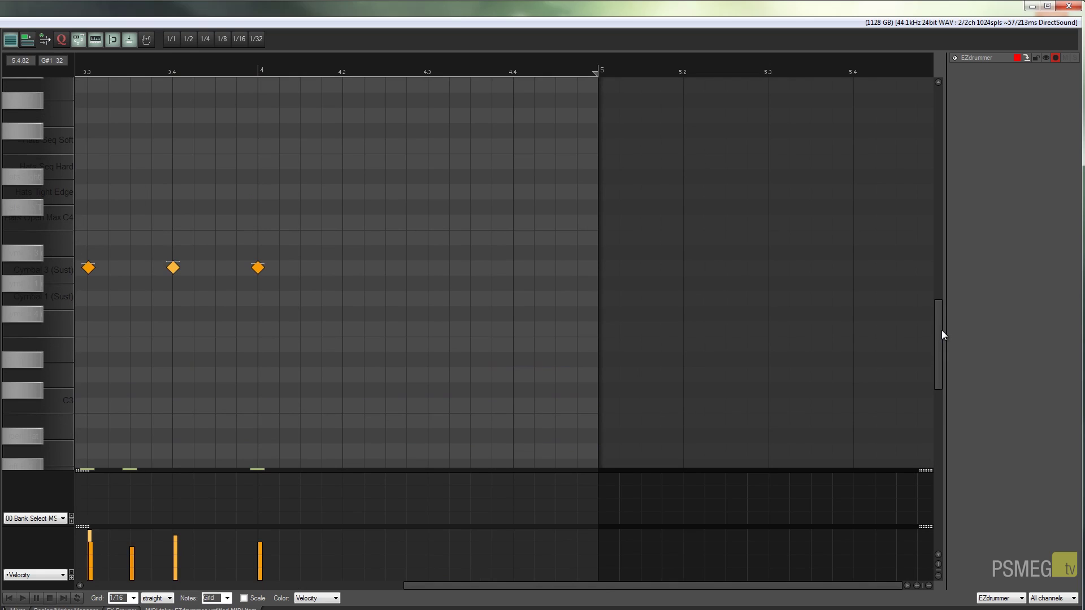
scroll(364, 361, "down", 4)
left_click_drag(475, 303, 390, 185)
left_click_drag(934, 363, 940, 418)
Replace the kick near the third snare hit with a ghost rimshot and play from the start.
double_click(364, 346)
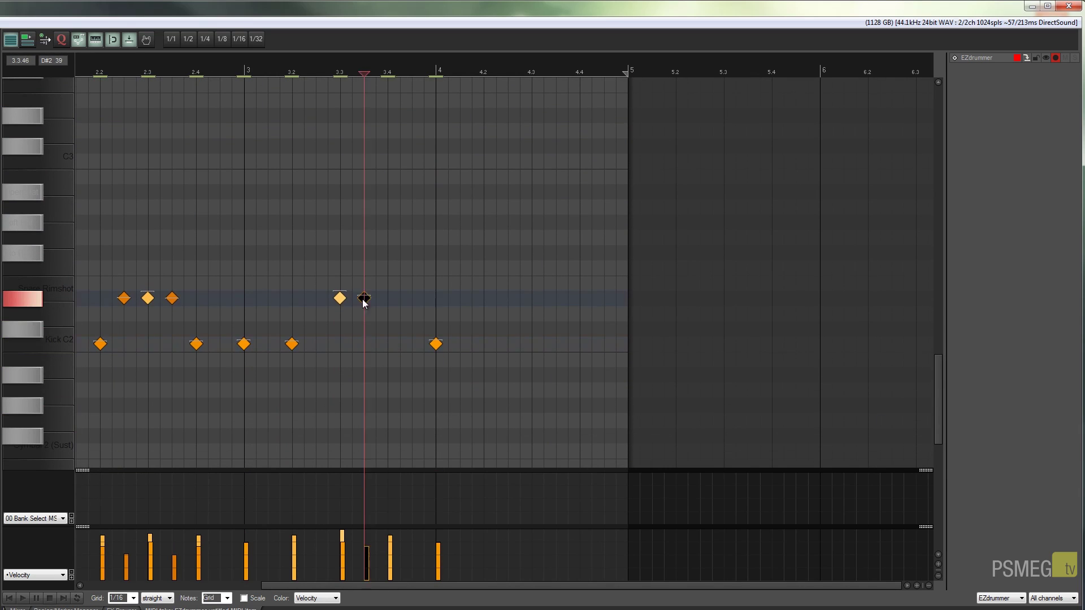
left_click(315, 298)
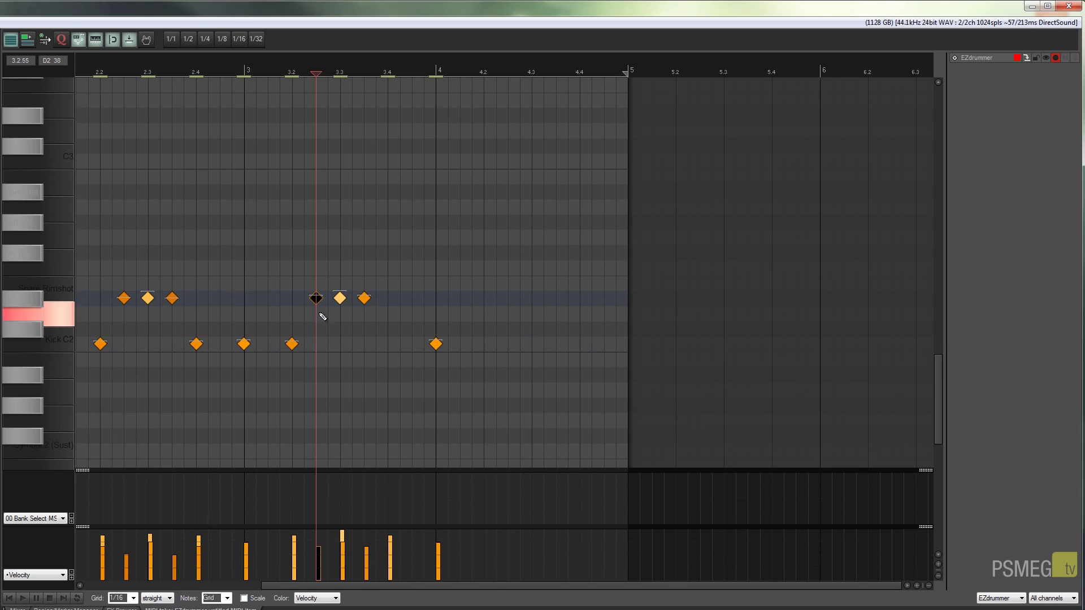
left_click_drag(305, 586, 41, 565)
left_click(10, 599)
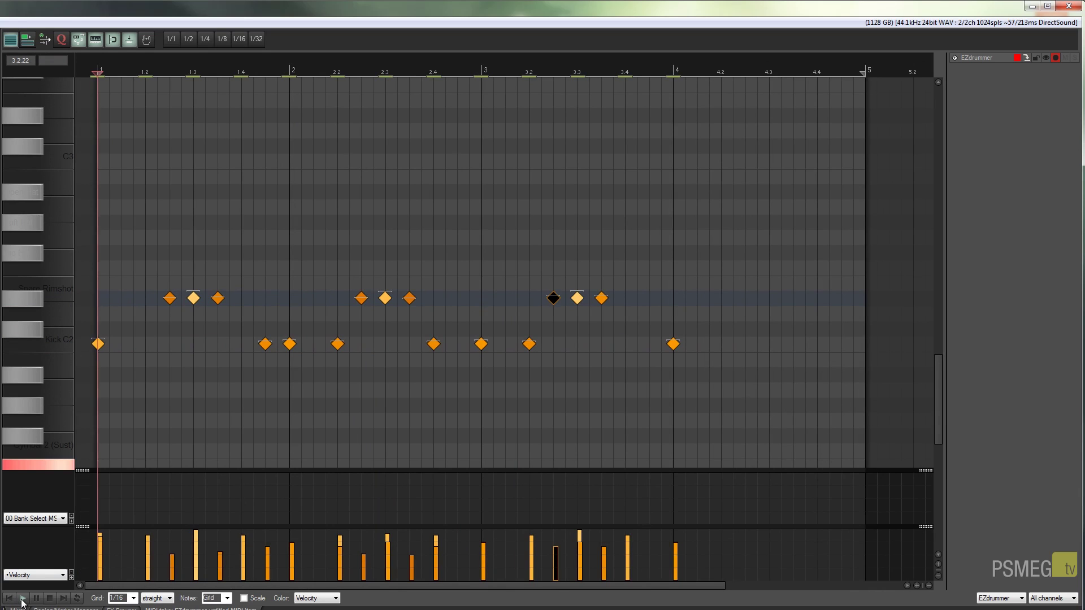
left_click(23, 599)
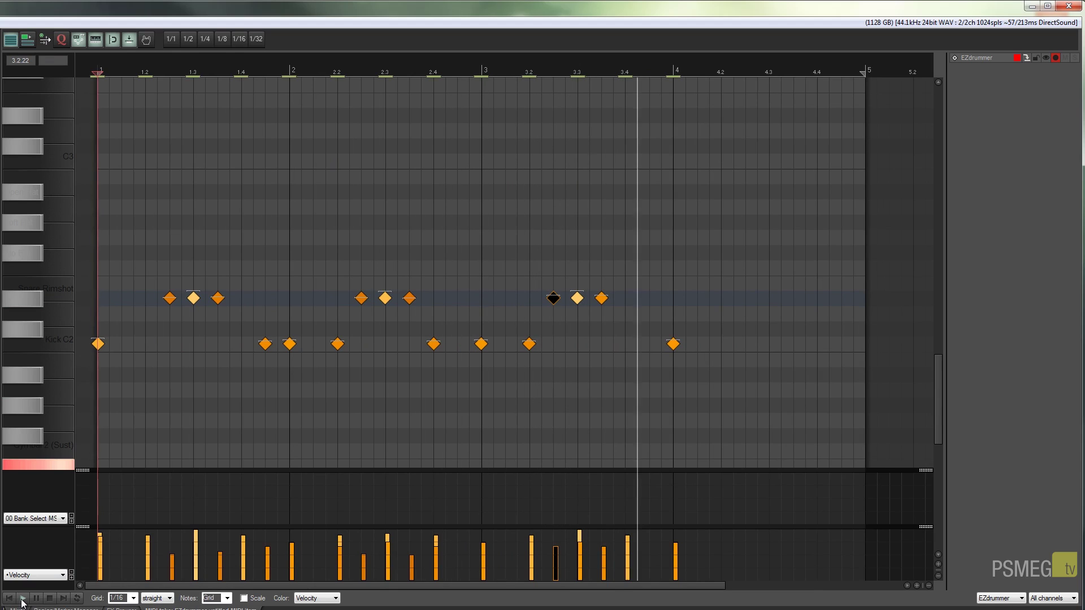
key("space")
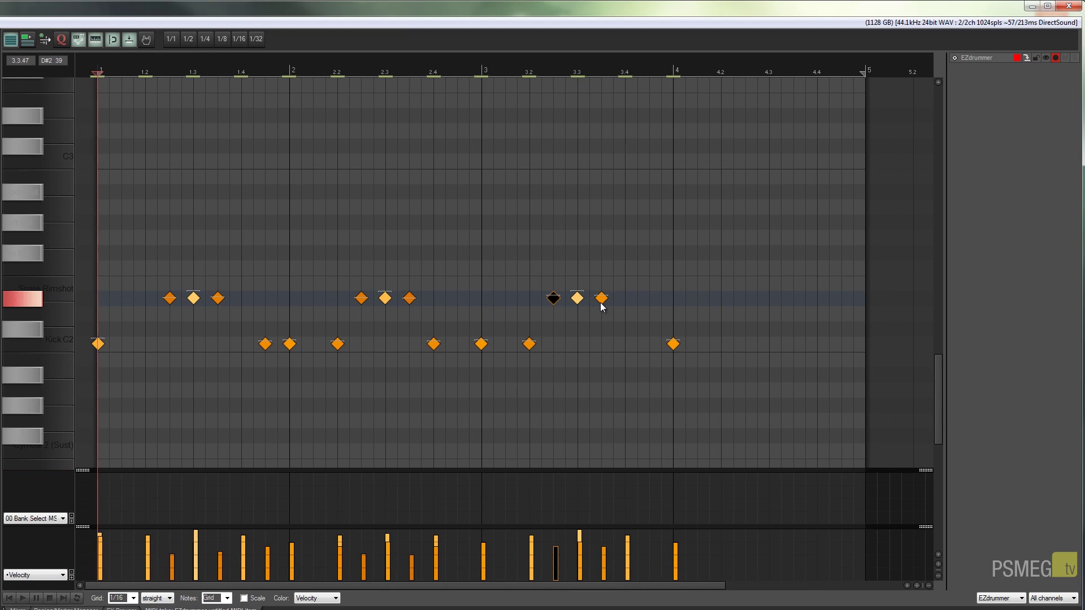
Vary the ghost notes' velocities, lowering the one before the third snare to 76, and play back.
left_click(409, 299)
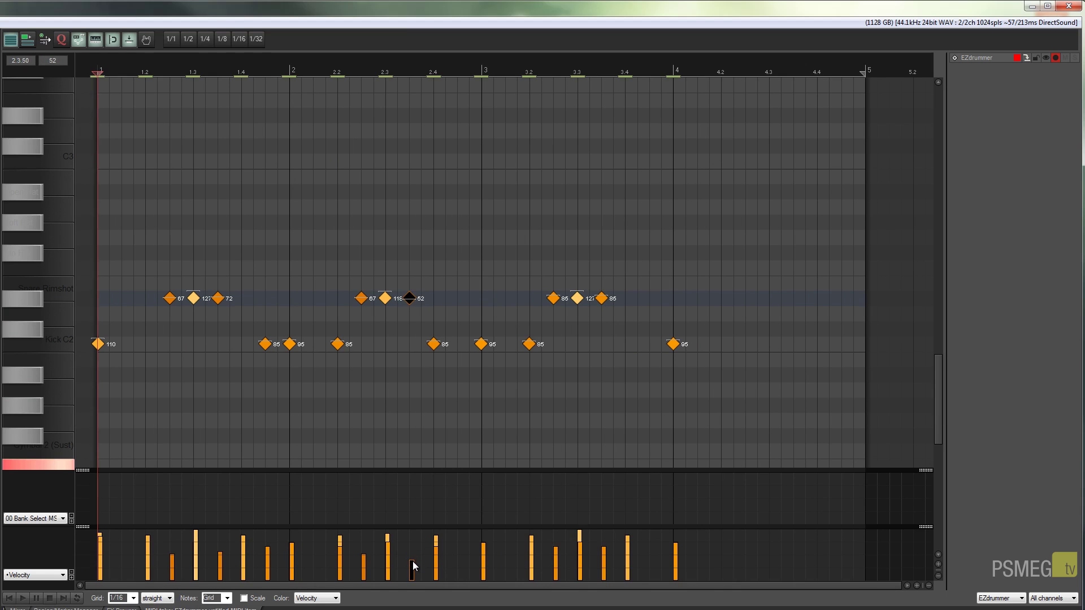
left_click(361, 298)
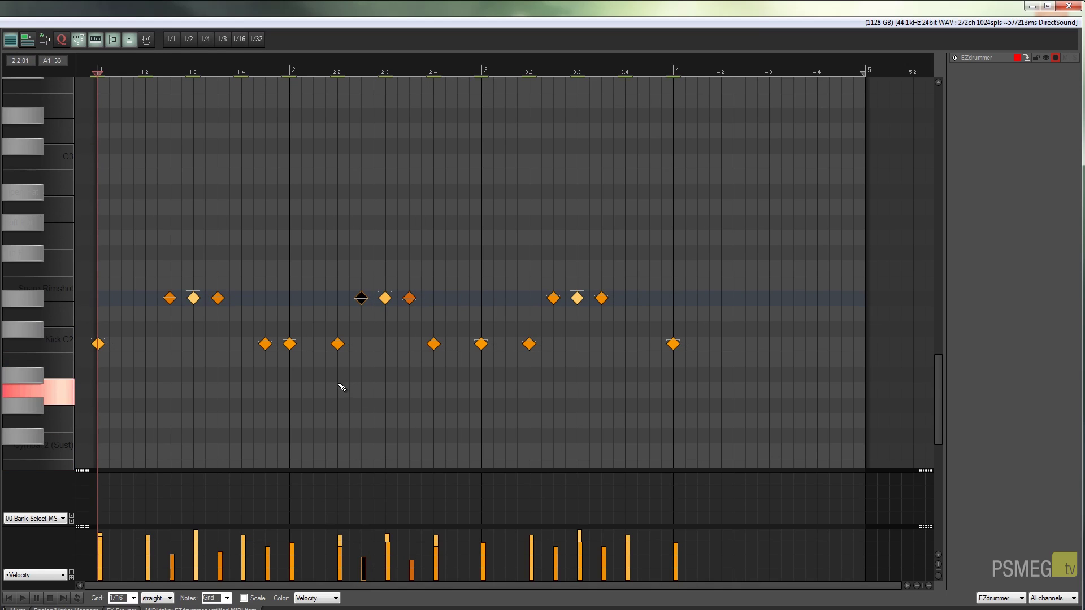
left_click(553, 298)
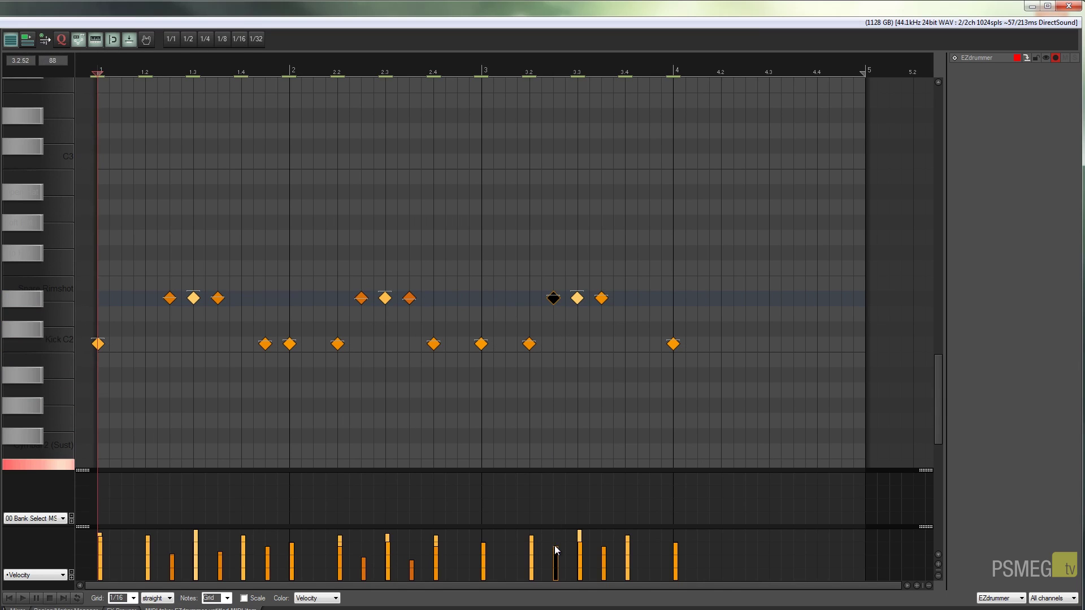
left_click_drag(556, 550, 606, 559)
left_click(601, 298)
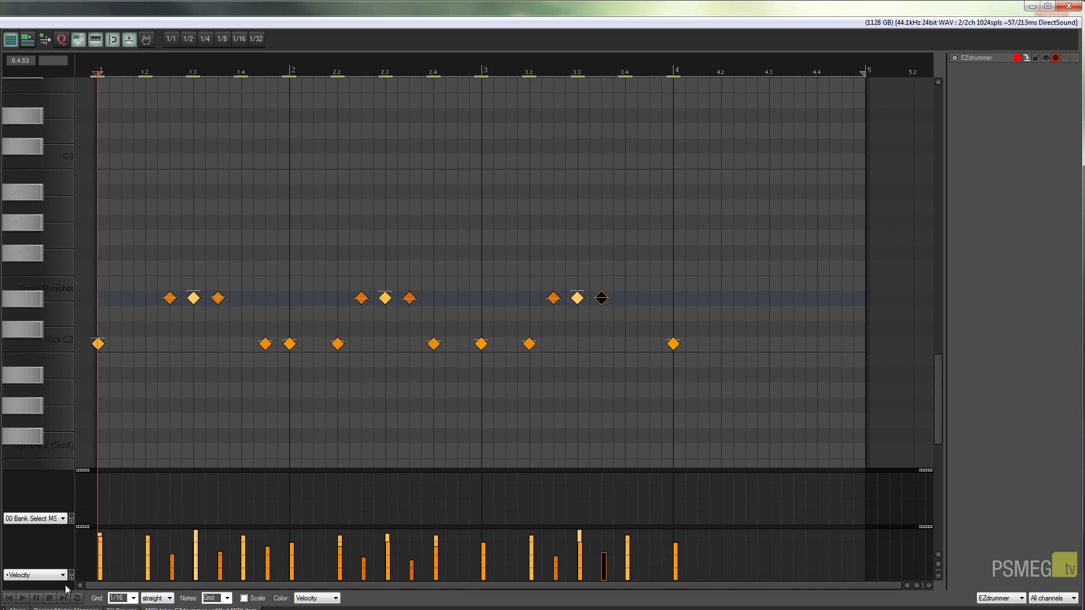
left_click(25, 603)
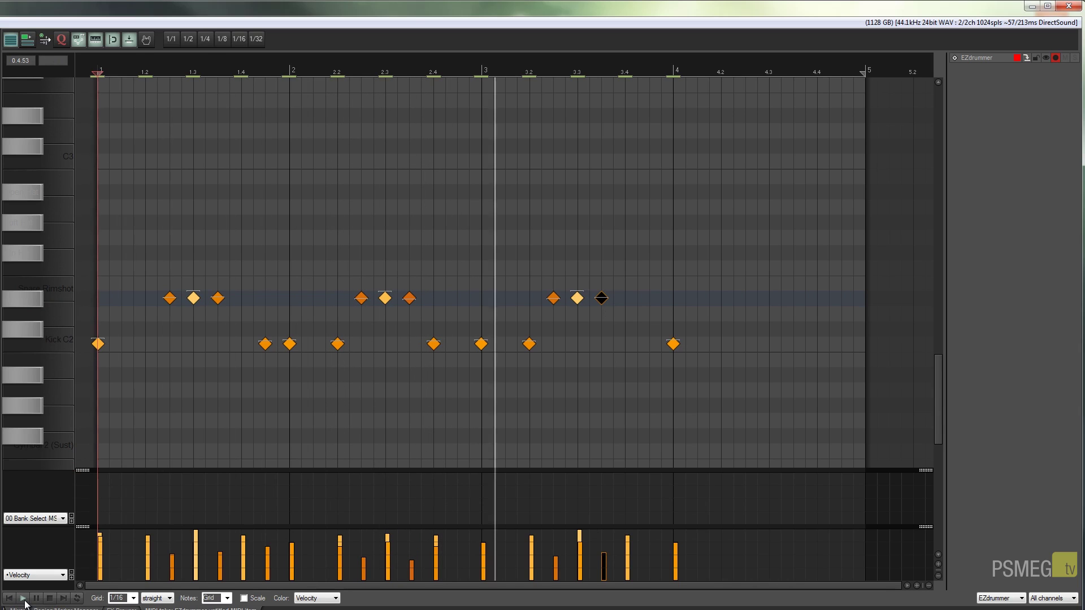
key("space")
Insert extra kick notes at 1.2 and 3.4 in the Kick C2 row and play from the start.
left_click(145, 344)
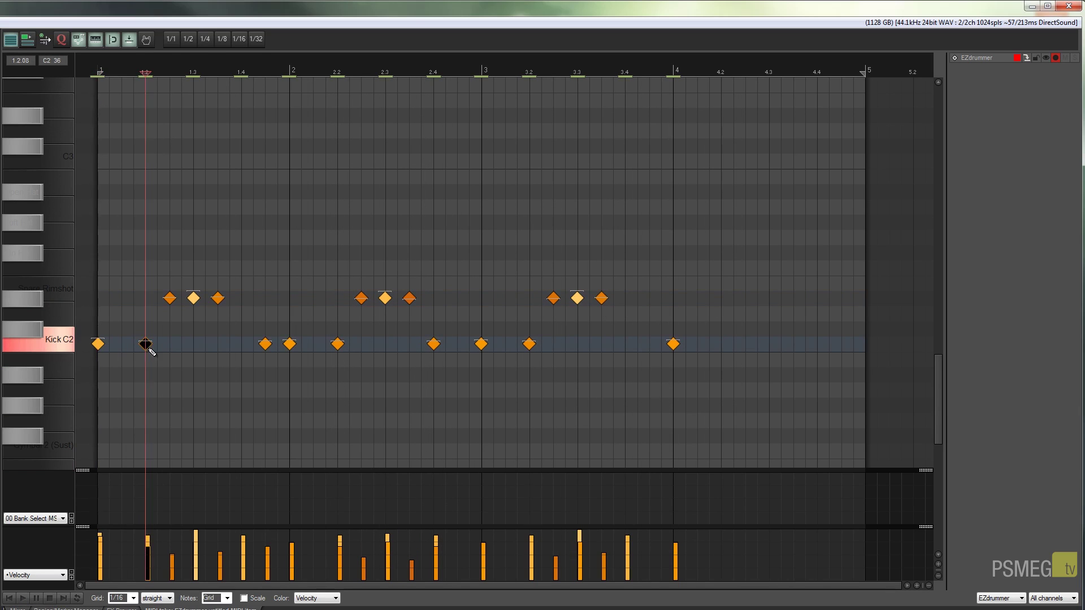
left_click(625, 345)
left_click(8, 598)
key("space")
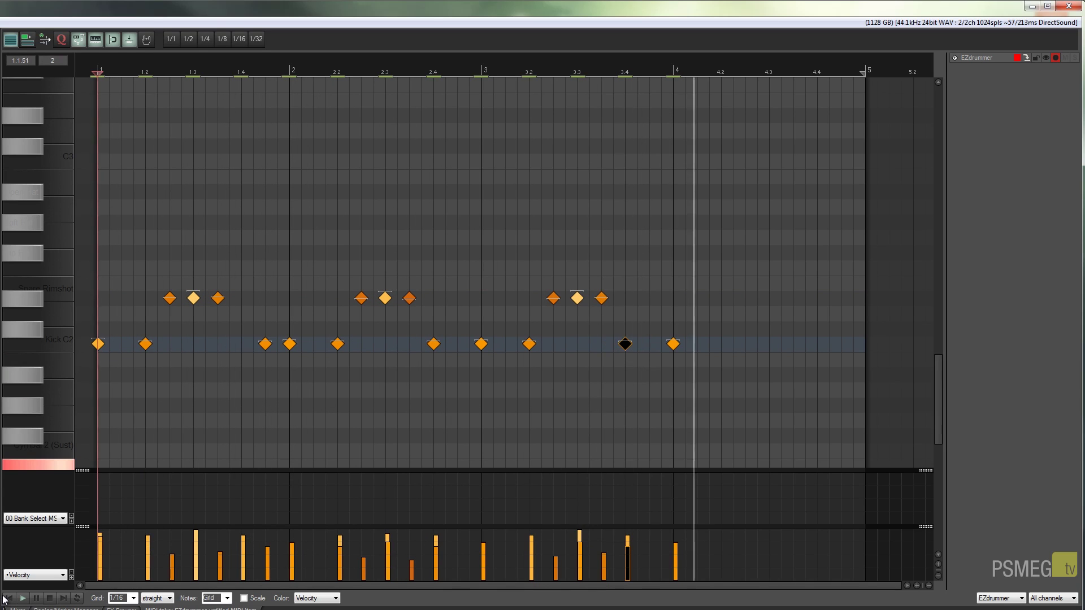
key("space")
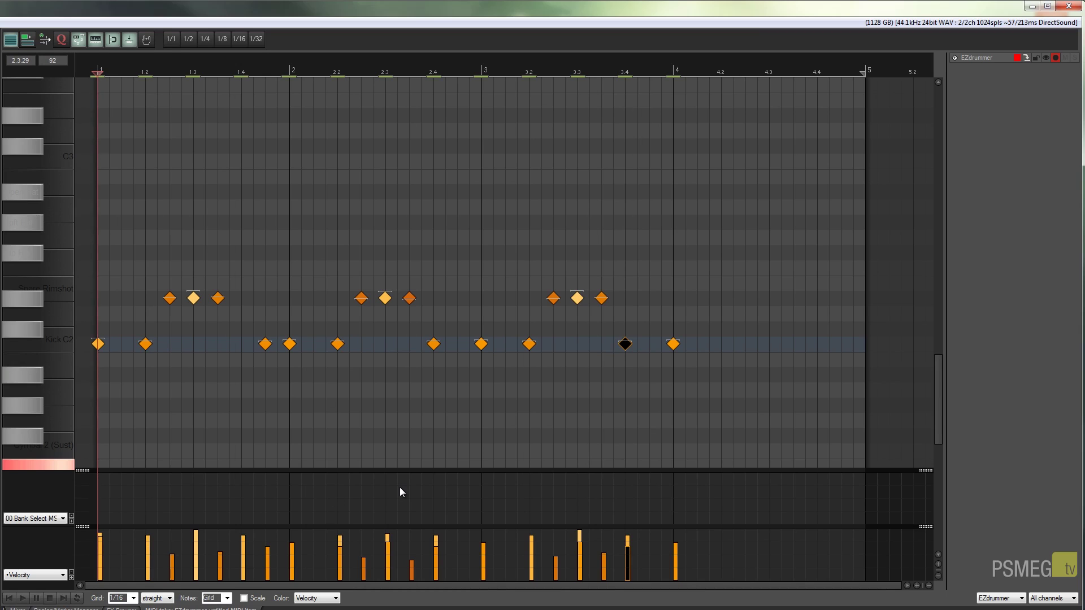